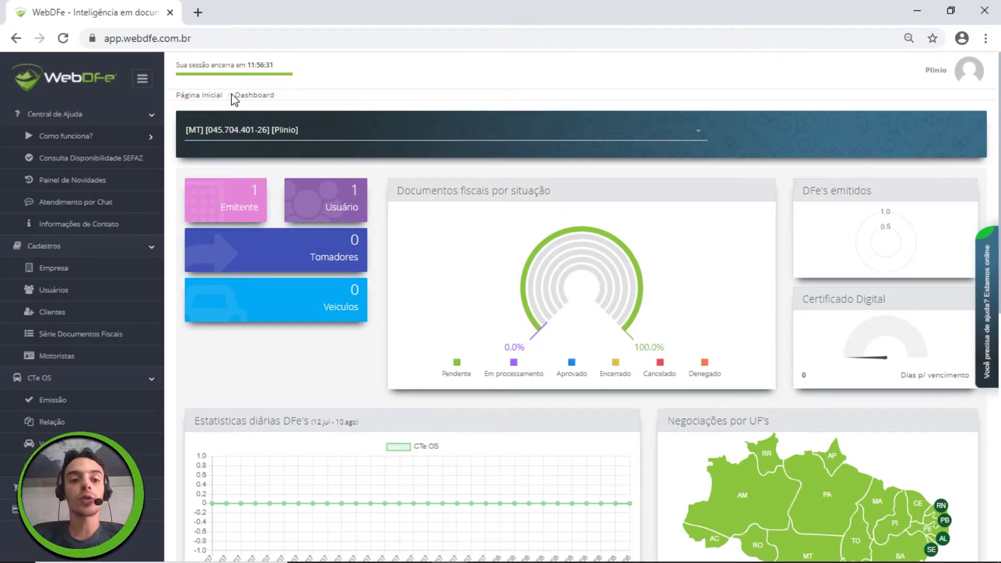
Go to the vehicle registry in the CT-e OS section.
drag(279, 98, 235, 96)
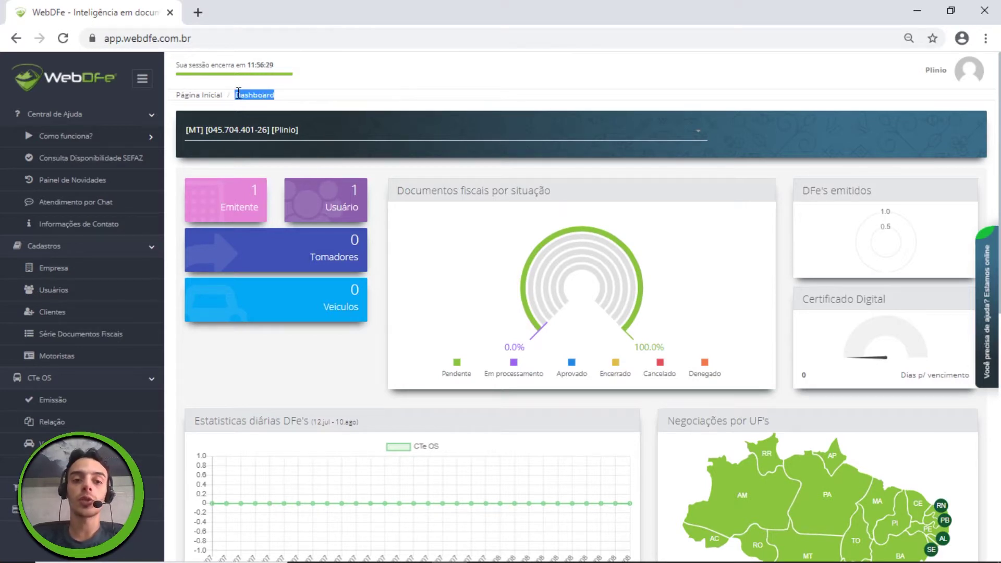
click(300, 101)
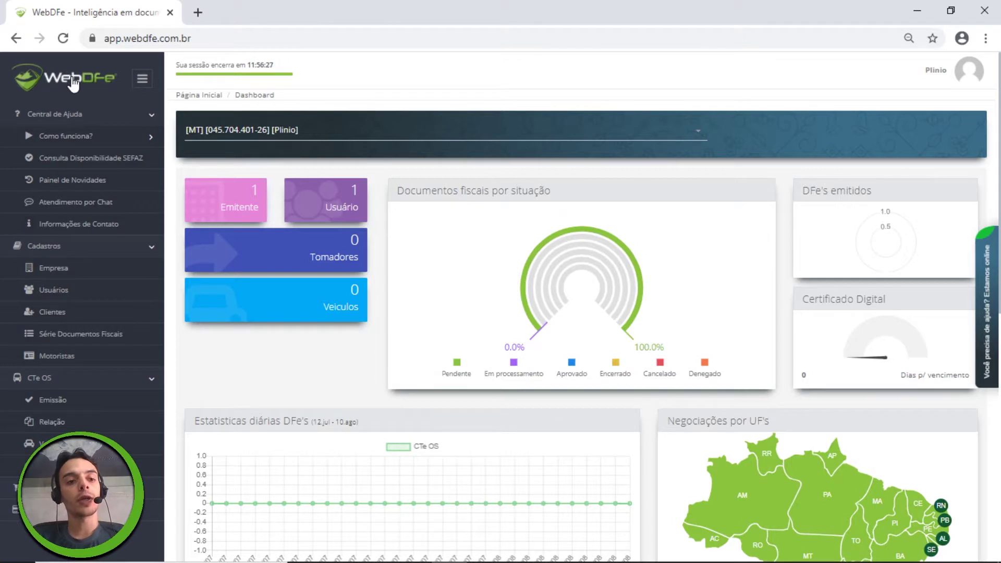
scroll(60, 135, down, 1)
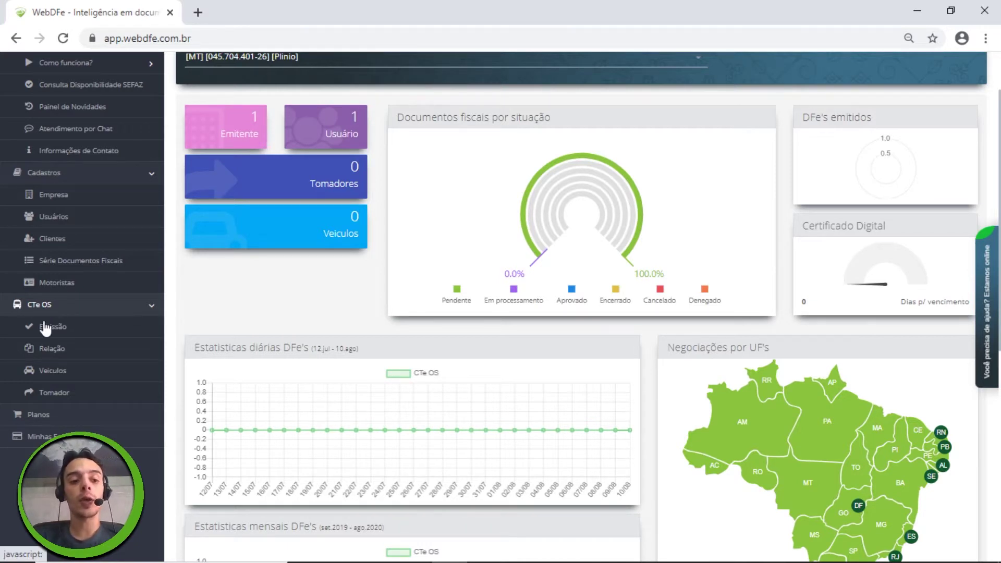
click(50, 373)
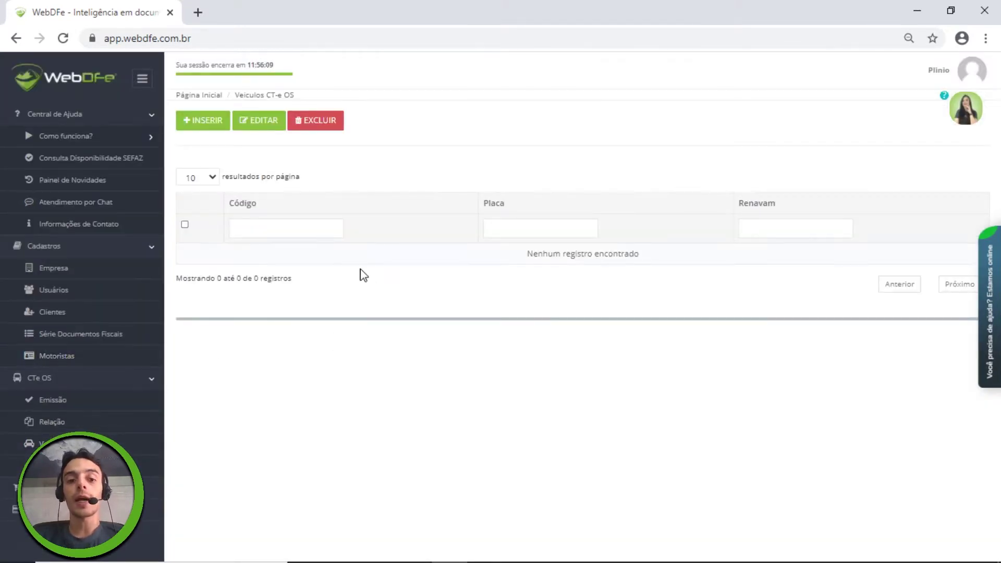
Start a new vehicle record from the CT-e OS vehicle list.
drag(242, 175, 617, 177)
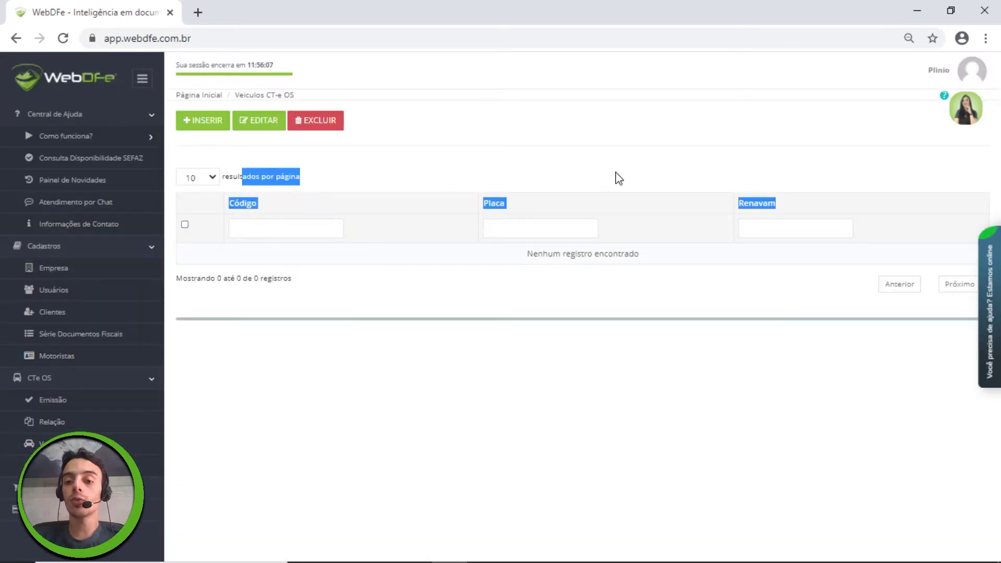
click(617, 177)
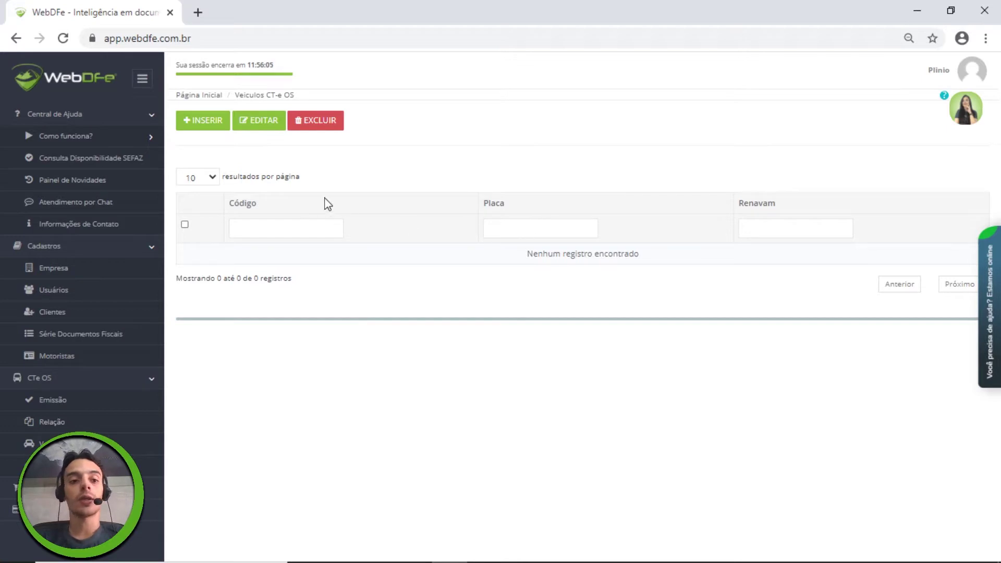
drag(531, 251, 659, 261)
click(659, 261)
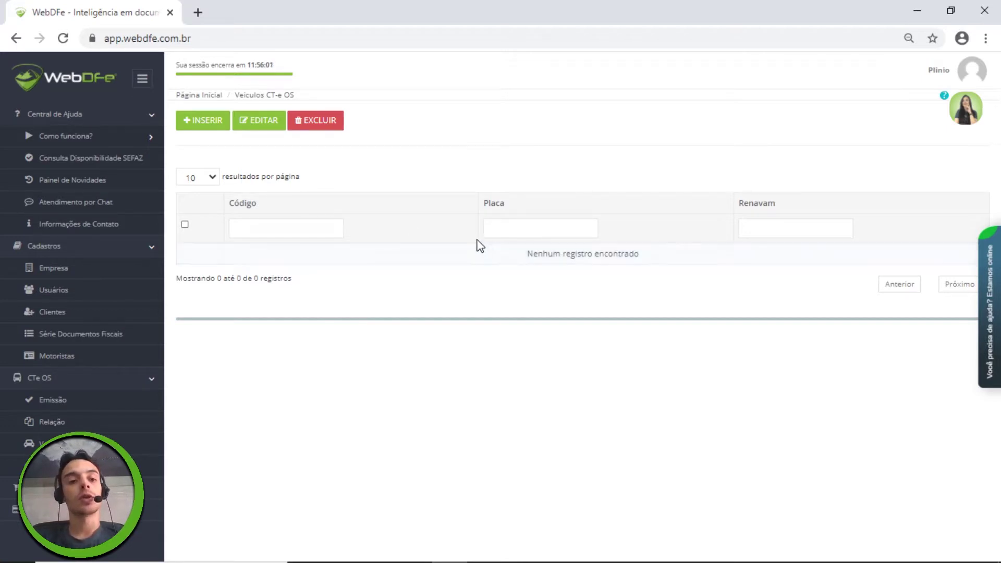
click(214, 128)
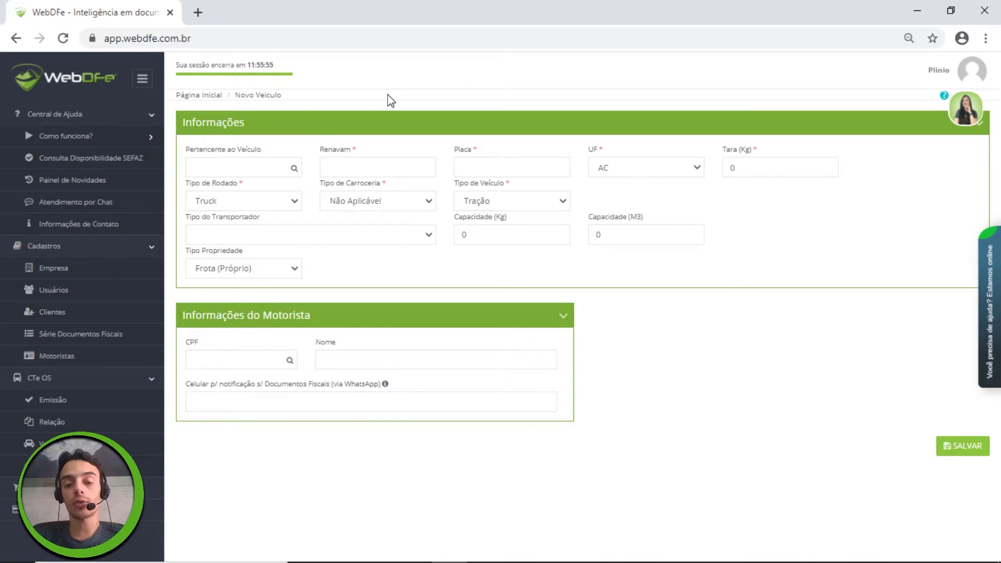
Review the required vehicle fields Renavam, Placa, UF and Tara on the new vehicle form.
drag(321, 151, 368, 153)
click(365, 156)
drag(455, 151, 477, 151)
drag(588, 151, 604, 151)
drag(724, 151, 787, 156)
click(779, 159)
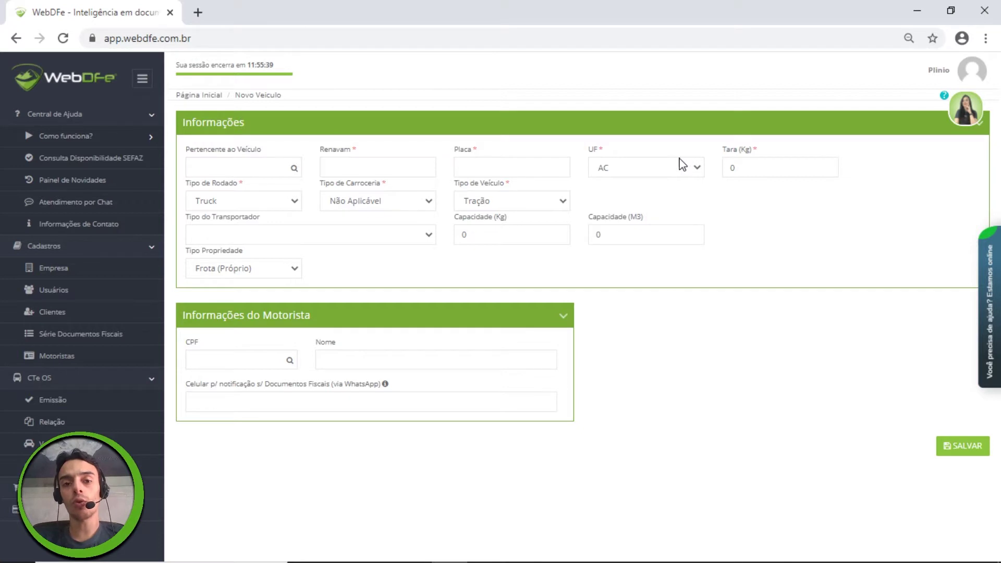
Examine the wheelset, body and vehicle type choices, along with the carrier type and capacity fields.
drag(189, 183, 256, 197)
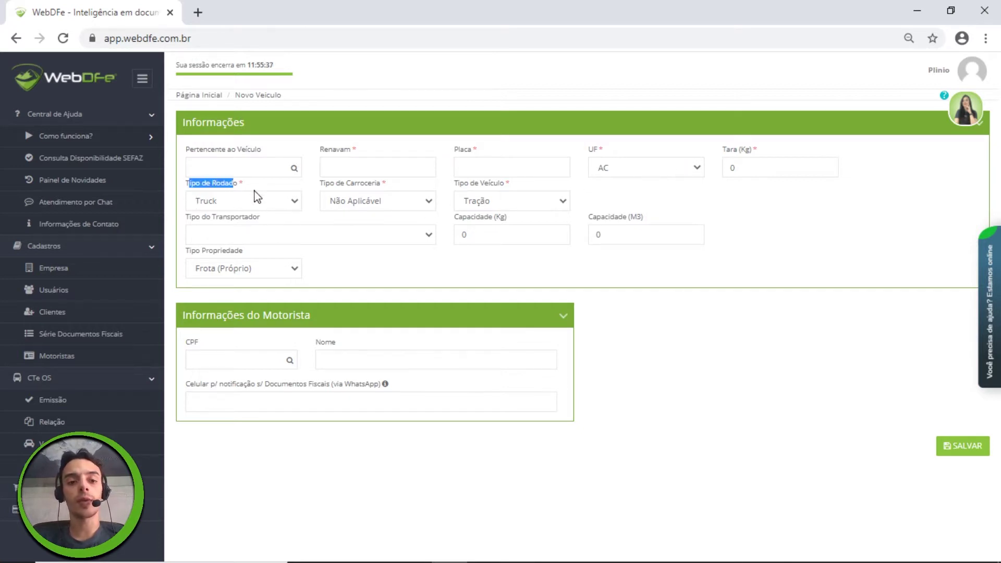
click(230, 204)
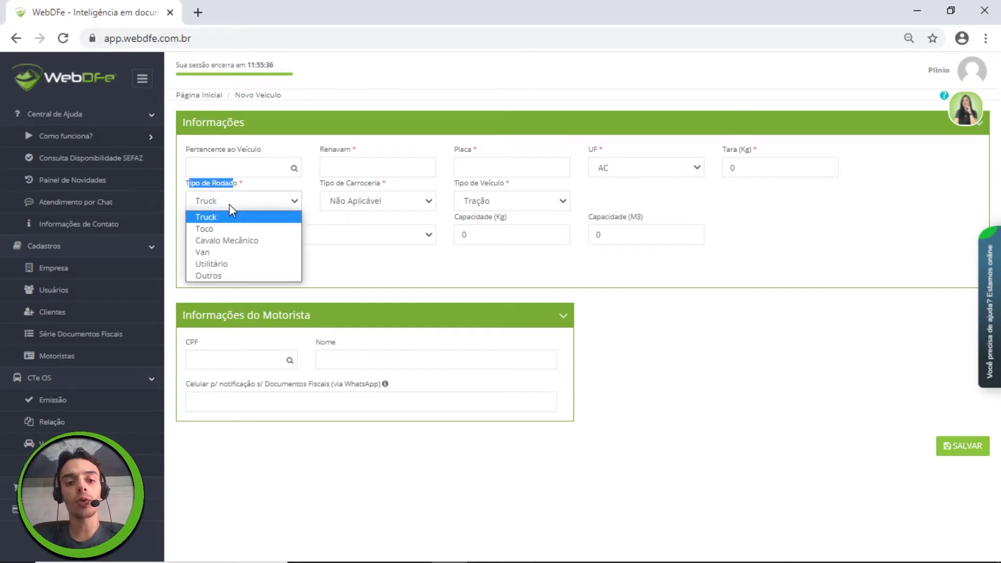
click(265, 202)
click(370, 199)
click(374, 202)
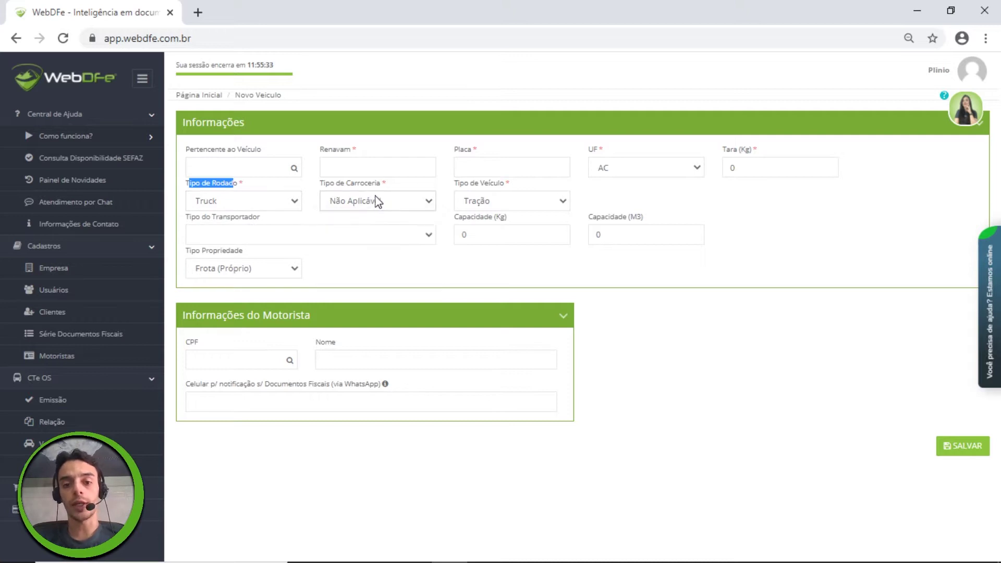
click(498, 201)
click(677, 196)
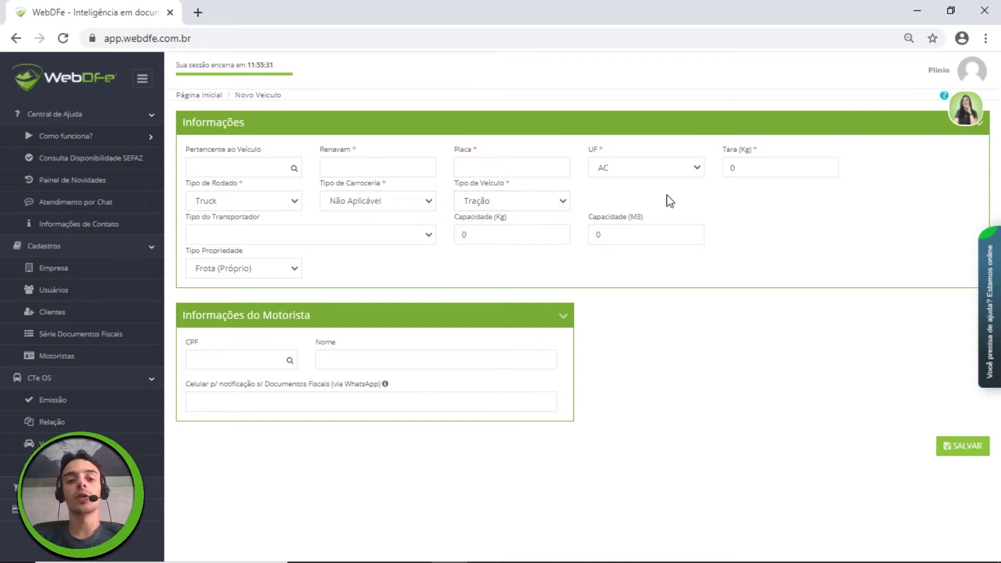
drag(182, 217, 678, 210)
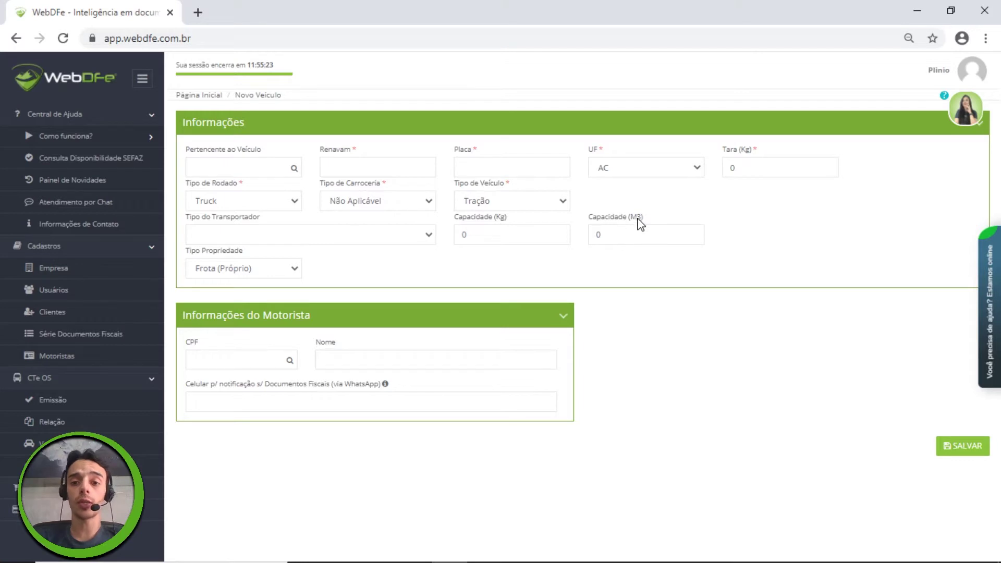
Set the vehicle's ownership type (Tipo Propriedade) to Terceiro.
drag(188, 252, 255, 261)
click(268, 257)
drag(185, 253, 280, 264)
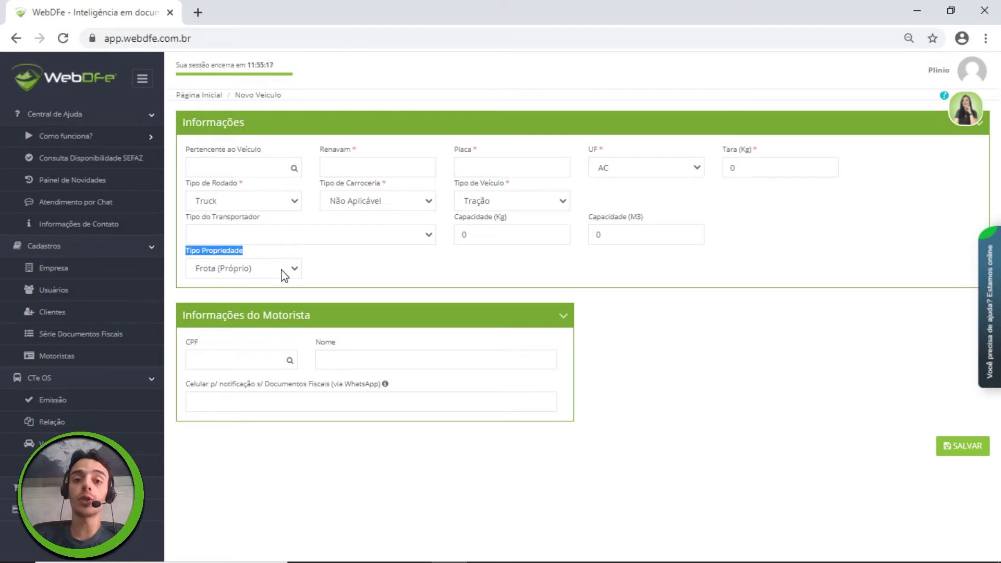
click(267, 271)
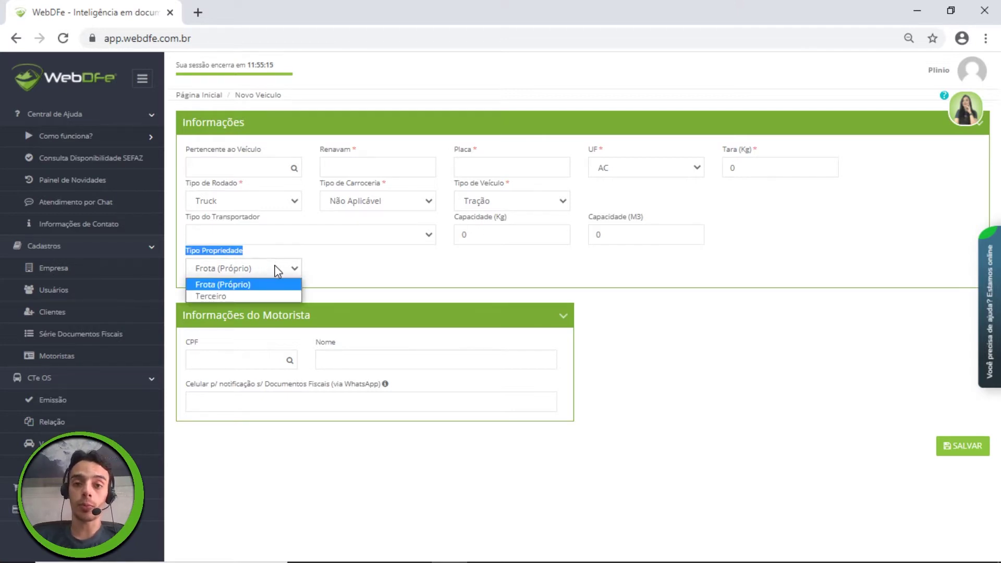
click(278, 269)
click(332, 271)
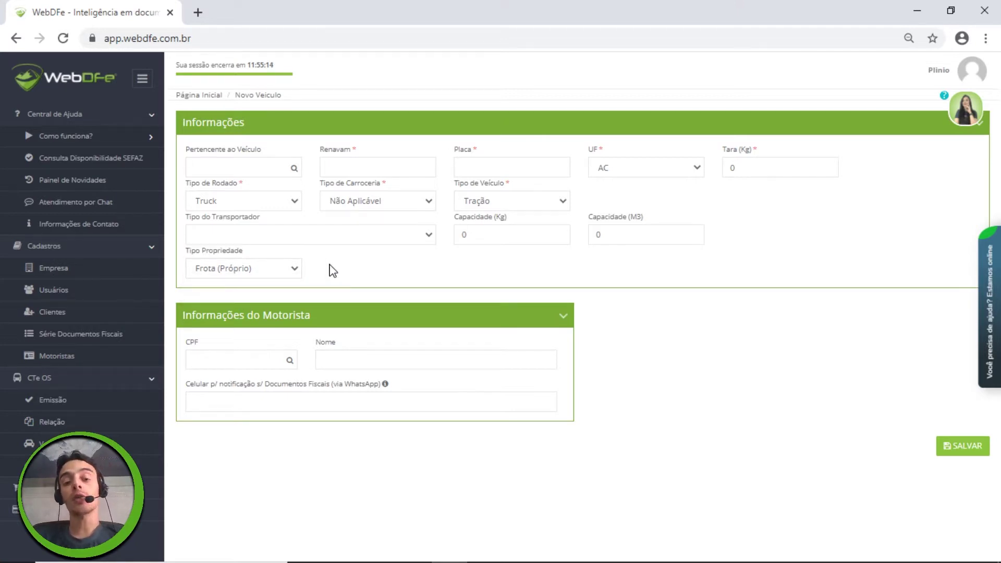
click(267, 271)
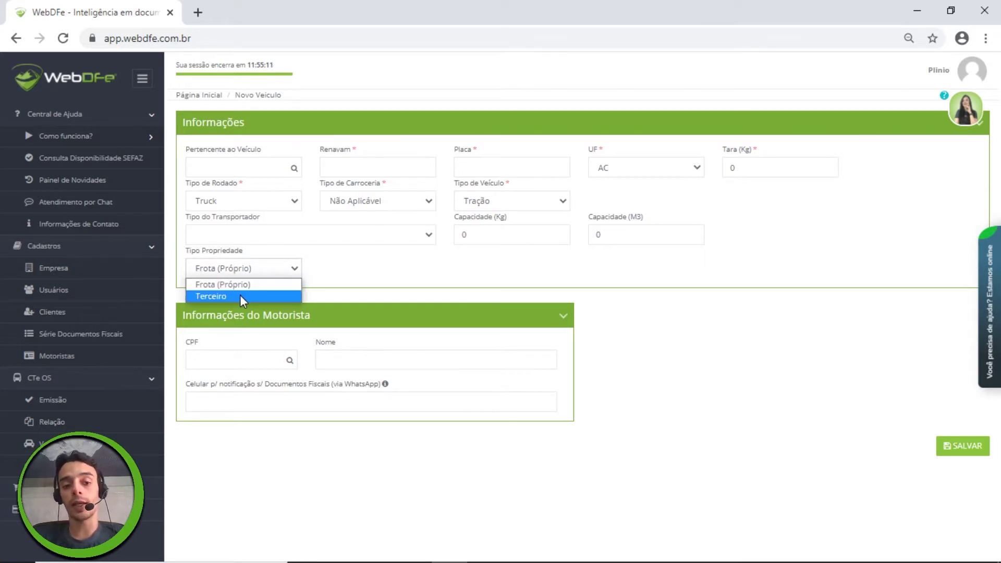
click(239, 296)
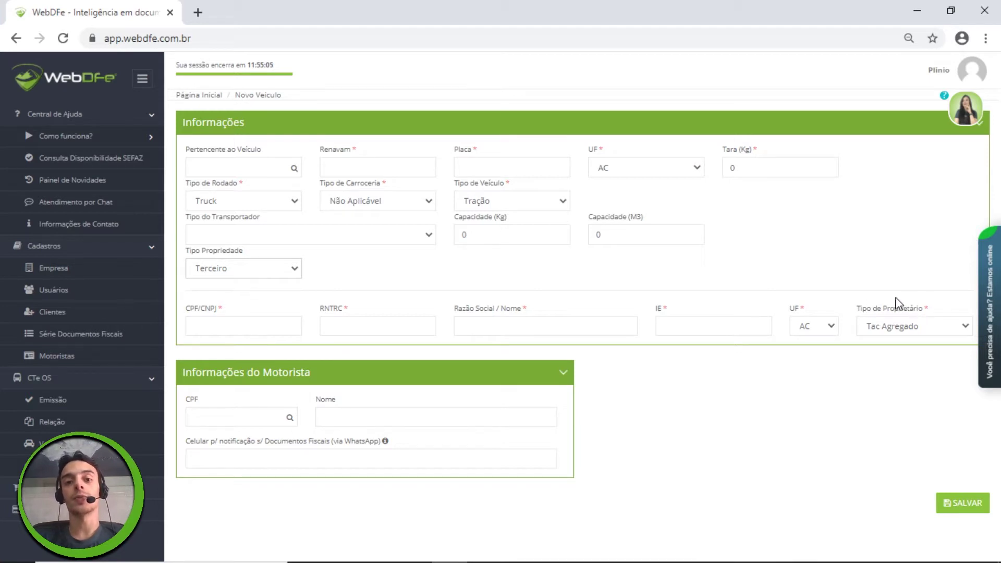
Review the driver information section with its CPF and Nome fields.
drag(192, 377, 336, 371)
click(345, 369)
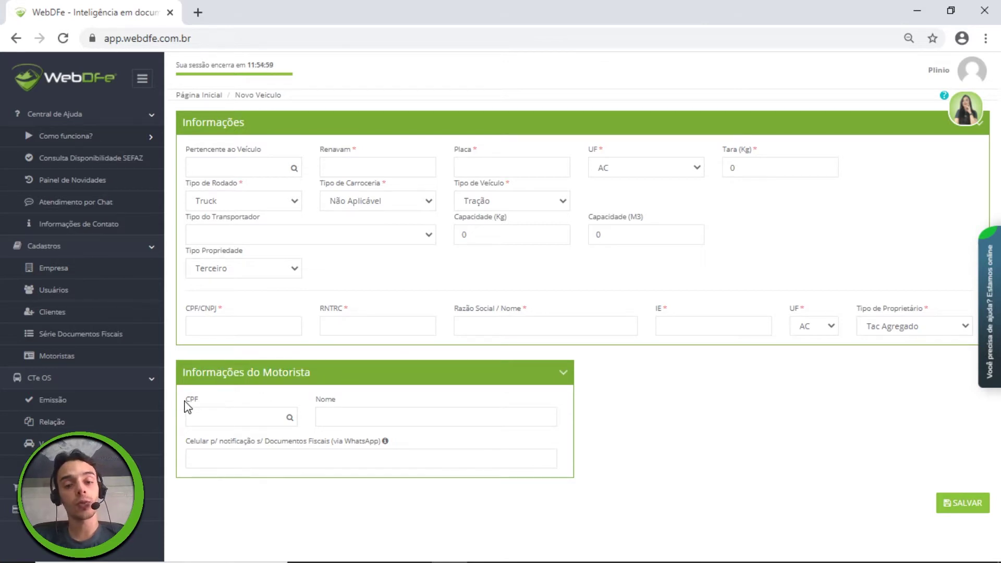
drag(185, 402, 336, 400)
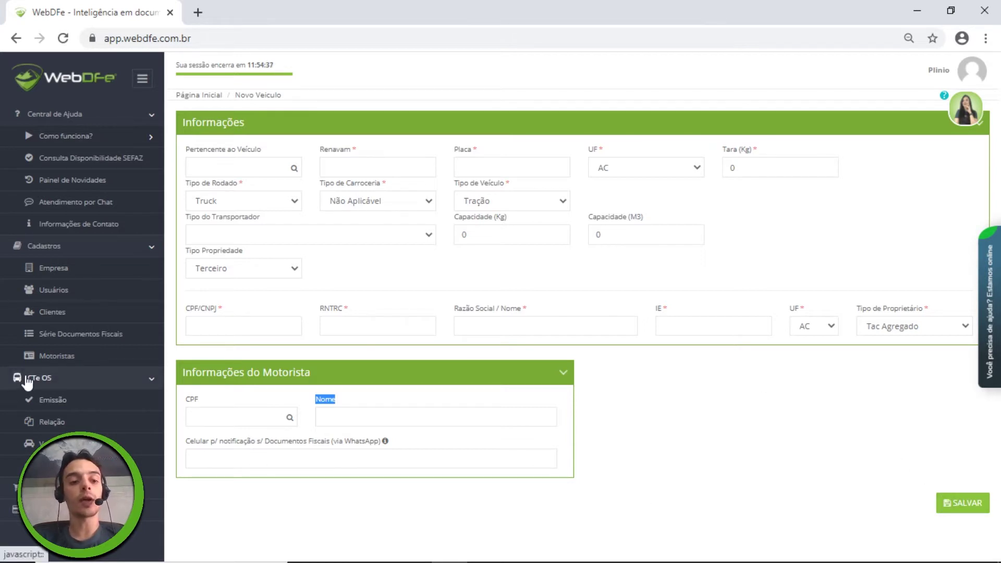
Leave the vehicle form for the CT-e OS document list and start a new CT-e OS.
click(47, 410)
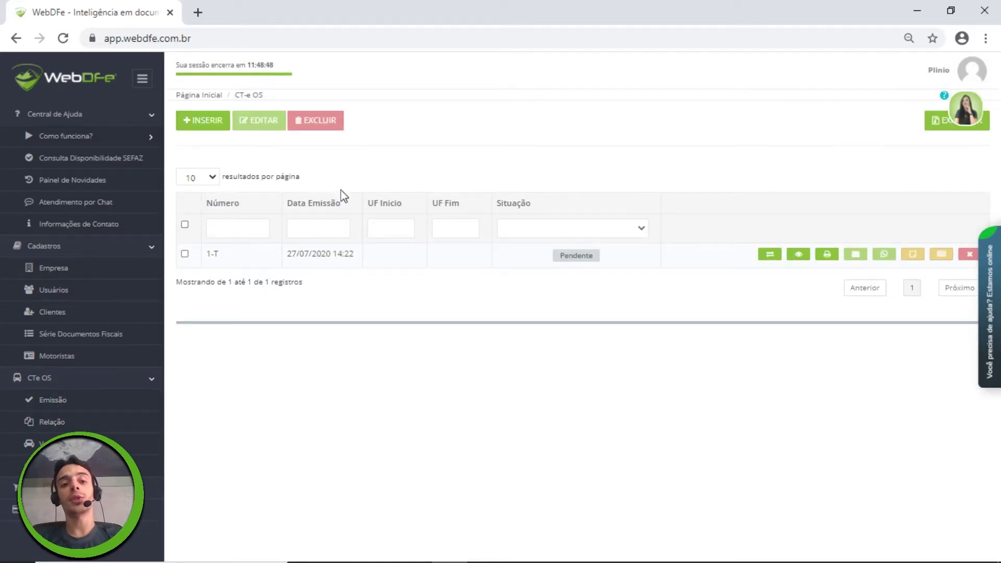
drag(216, 159, 448, 246)
click(422, 229)
drag(360, 168, 630, 254)
click(715, 273)
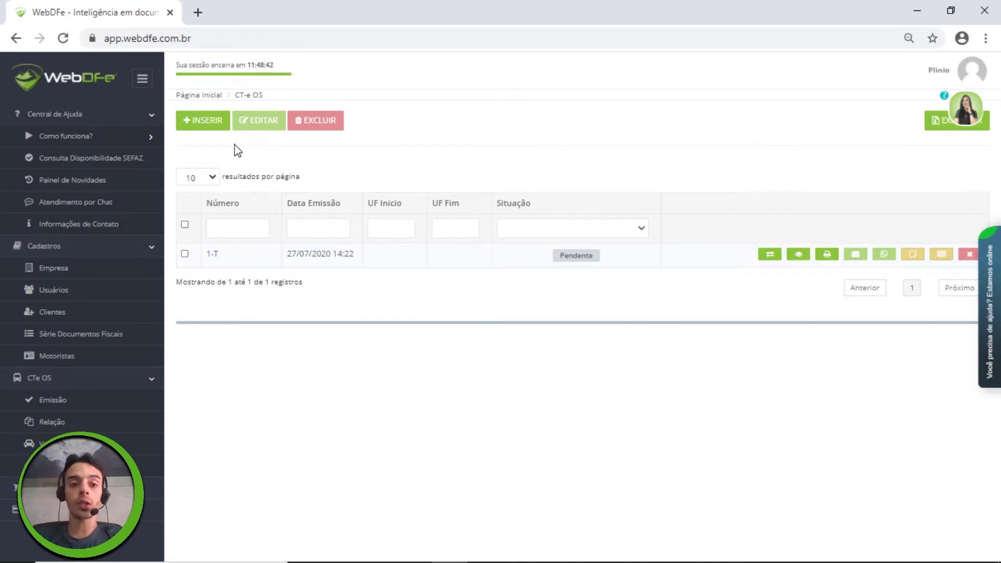
click(207, 120)
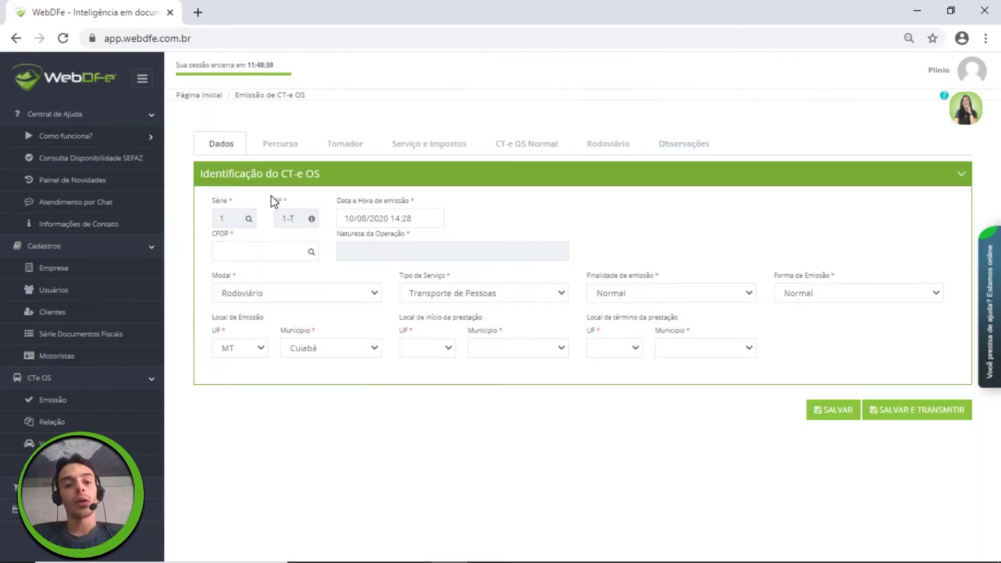
Review the CT-e OS identification section, including the number, emission date and time, and CFOP fields.
drag(215, 175, 341, 180)
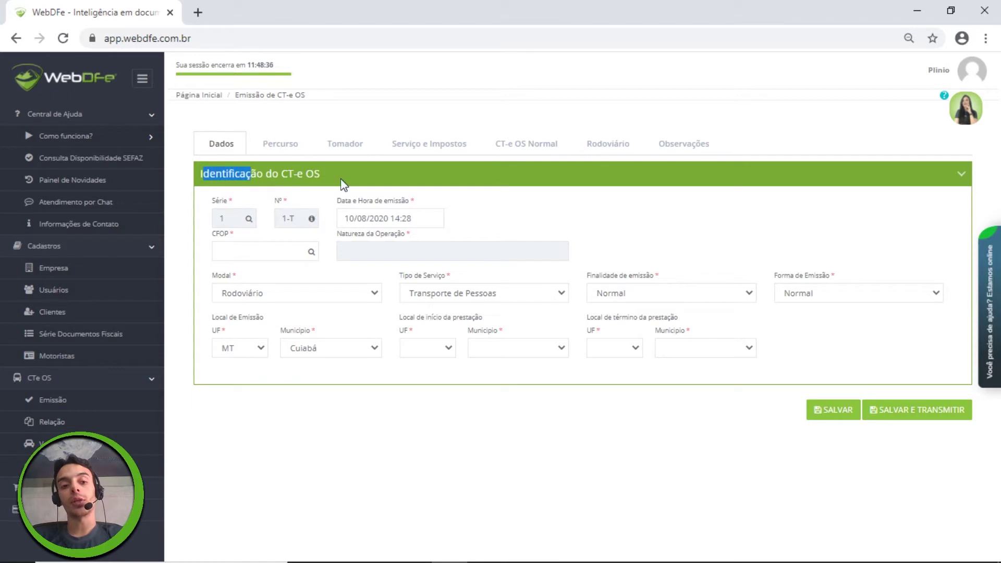
drag(281, 173, 356, 182)
click(355, 182)
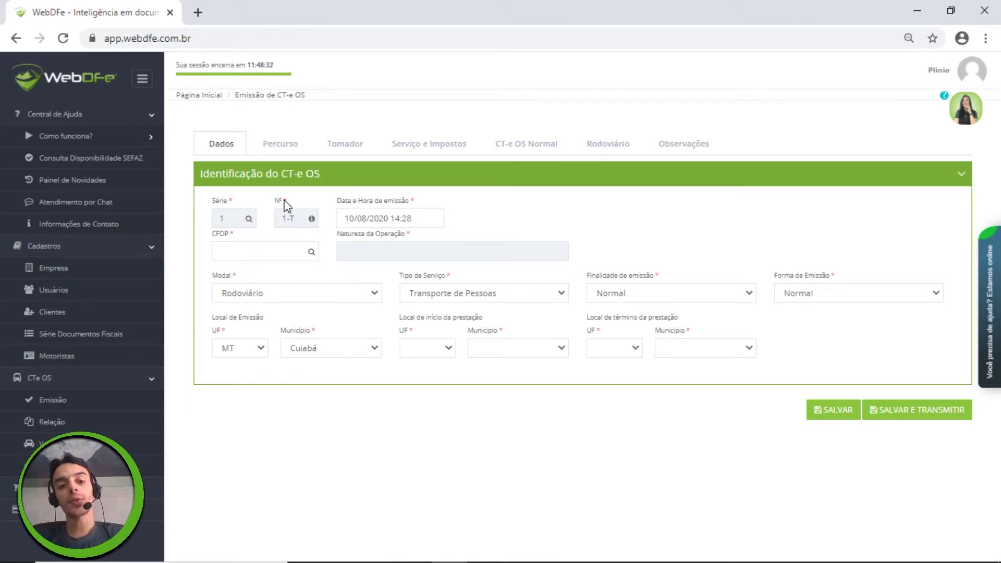
drag(272, 202, 360, 204)
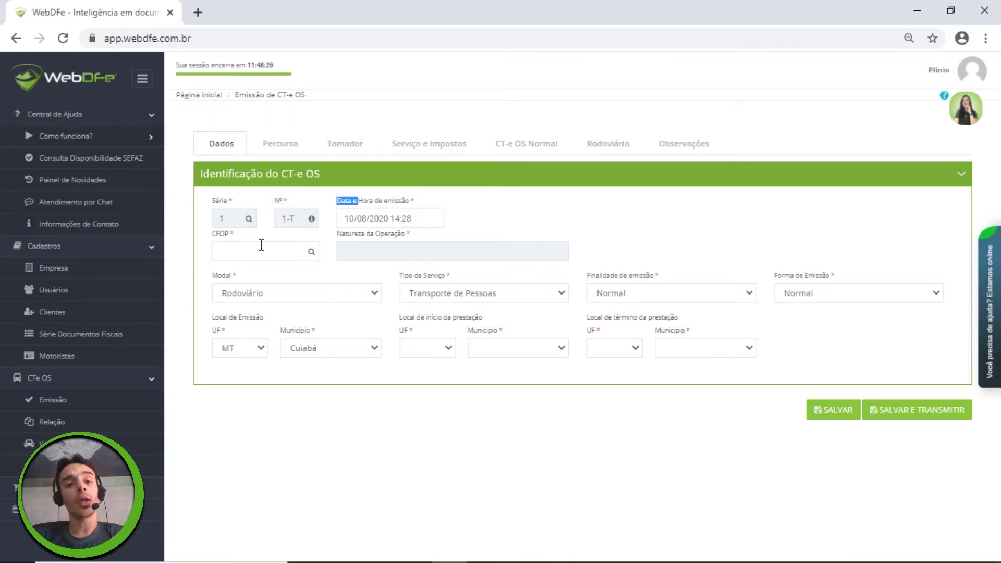
drag(212, 234, 236, 233)
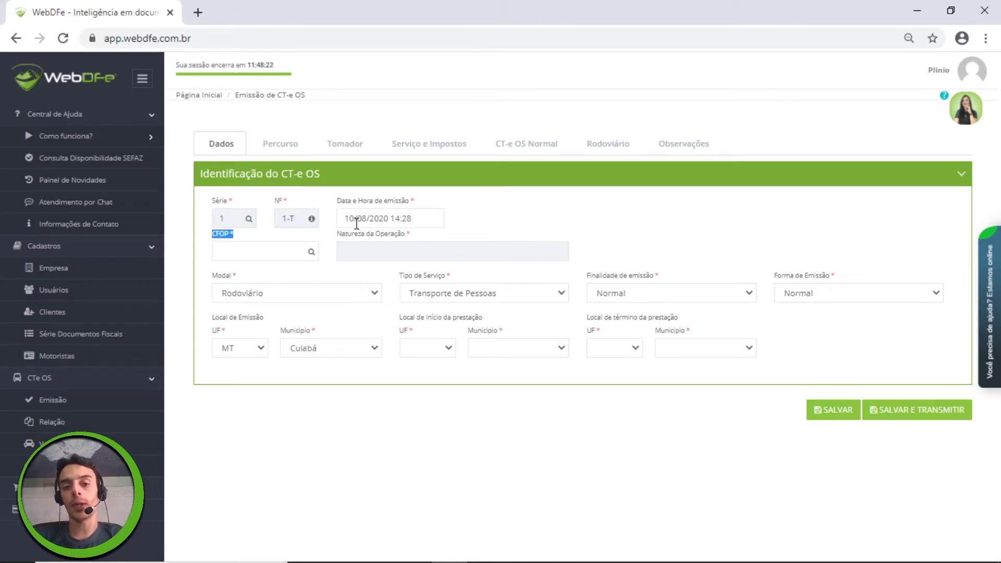
Search the CFOP codes by the description "transporte", browse result pages 2, 3 and 5, and close the search without choosing a code.
click(312, 252)
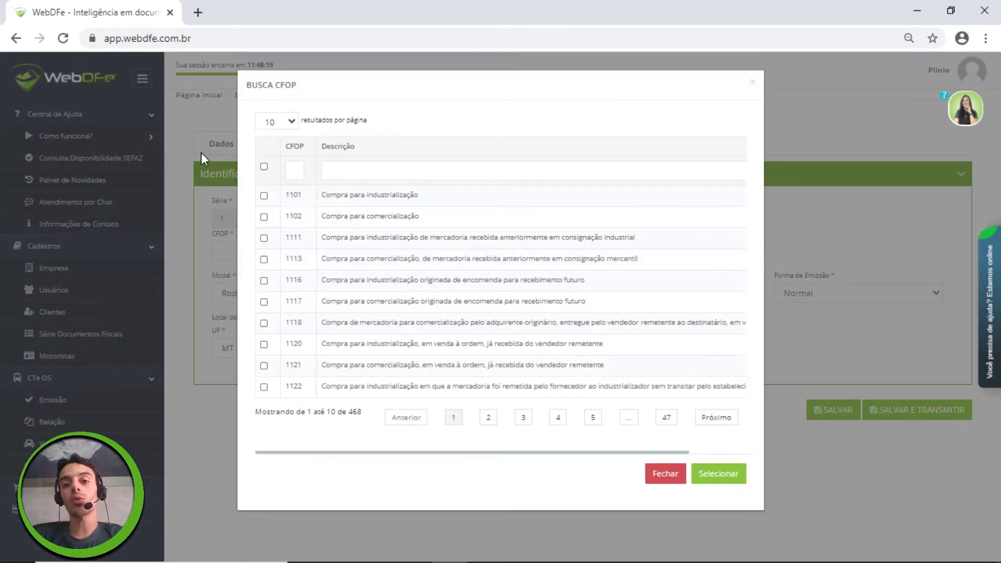
click(381, 167)
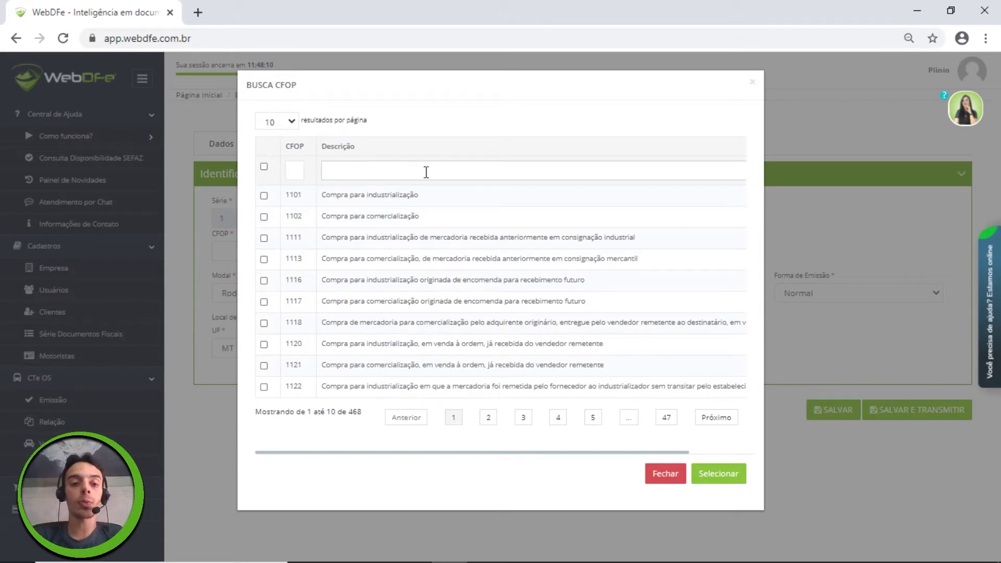
click(369, 171)
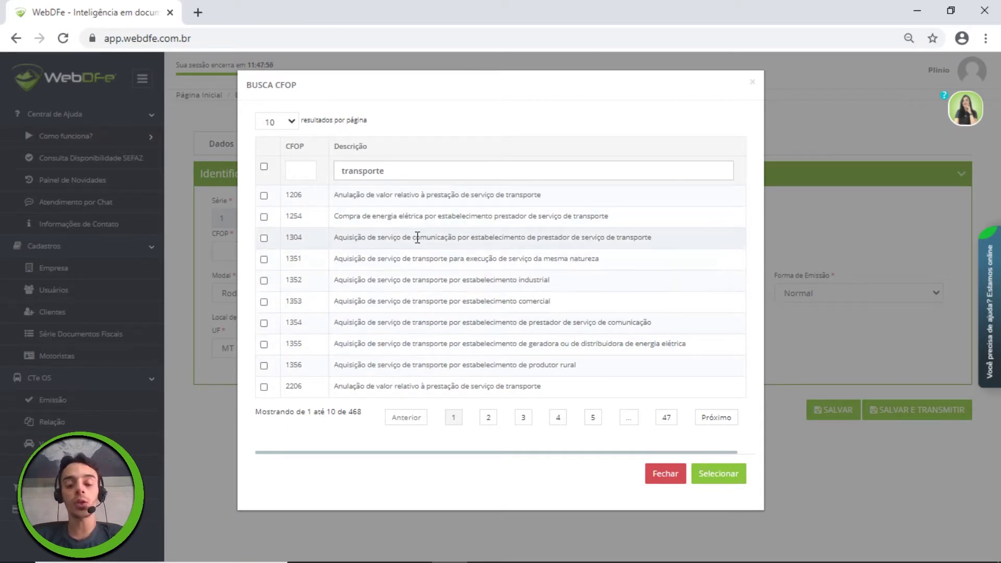
click(488, 418)
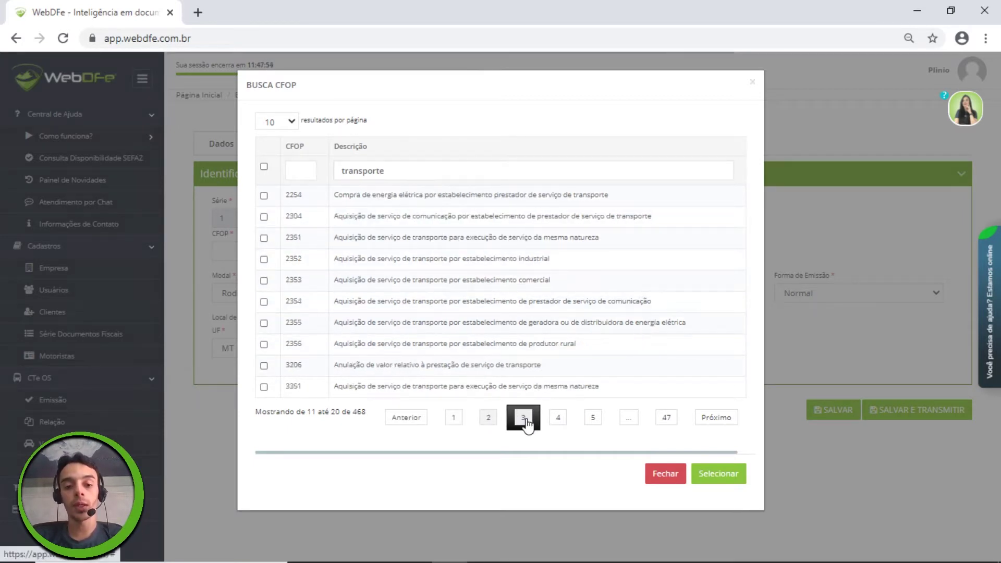
click(524, 419)
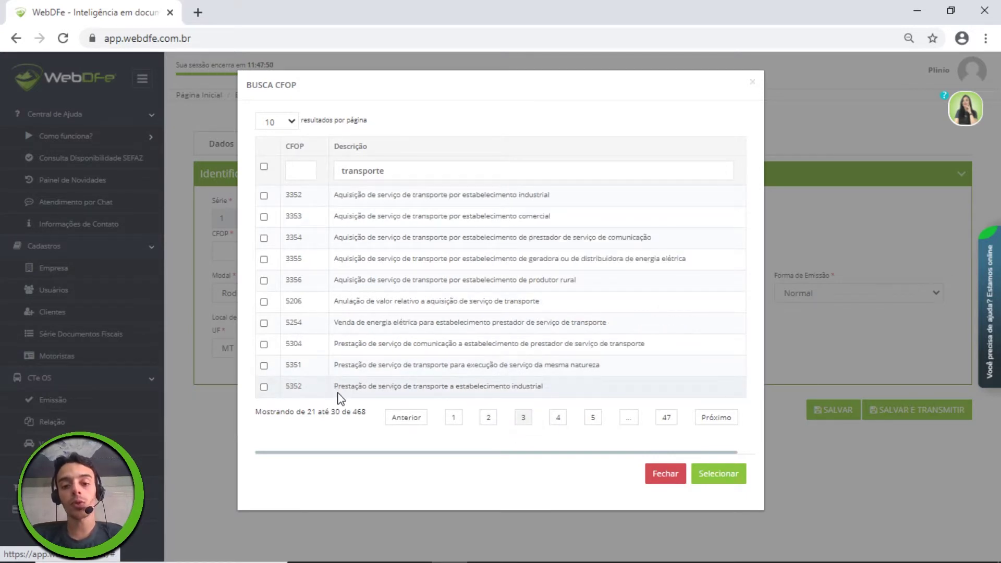
drag(338, 390, 553, 392)
click(593, 417)
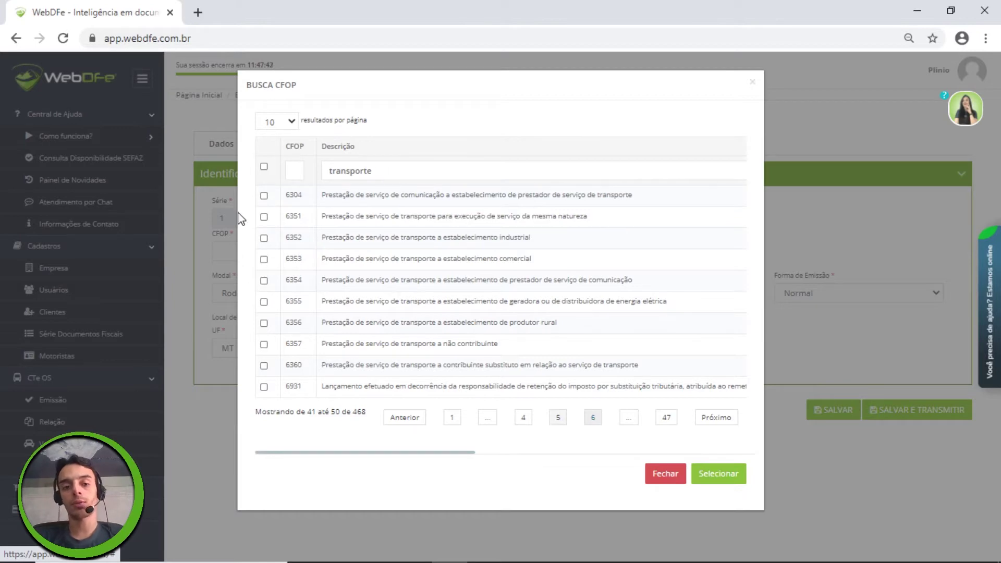
click(211, 252)
drag(207, 280, 216, 280)
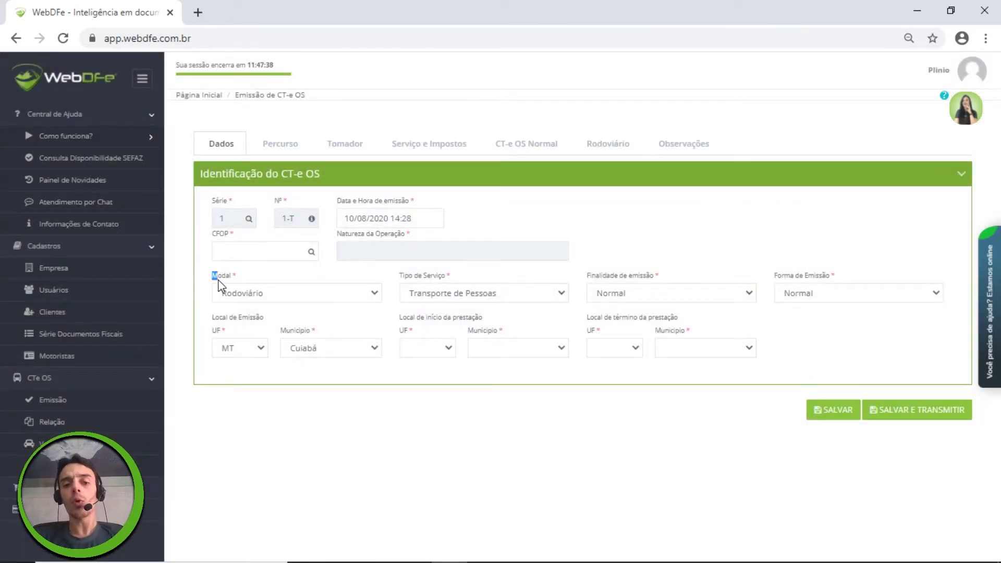
Review the Modal field and the options available for Tipo de Serviço and Finalidade de emissão, leaving the selections as they are.
click(294, 290)
click(290, 295)
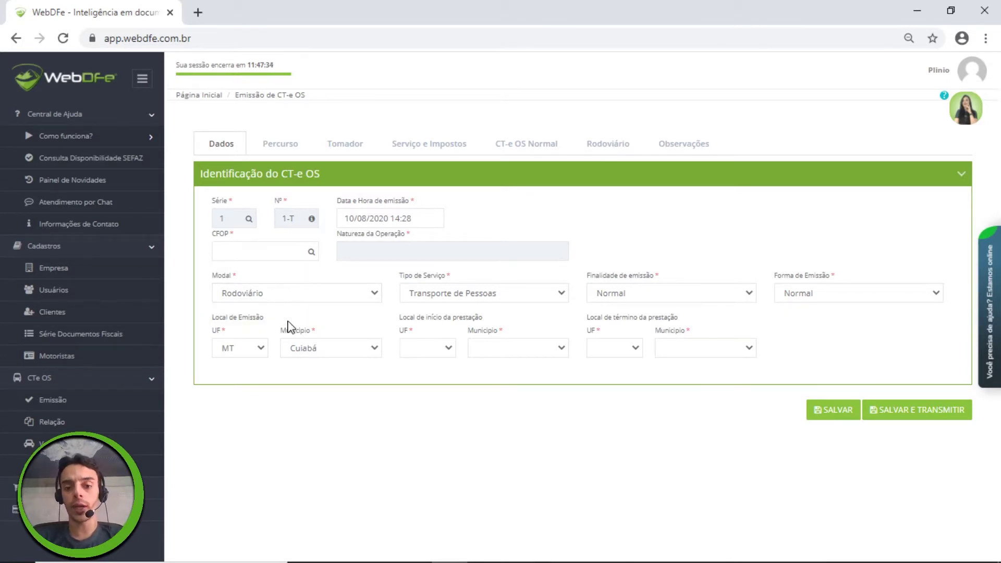
drag(400, 274, 477, 280)
click(479, 282)
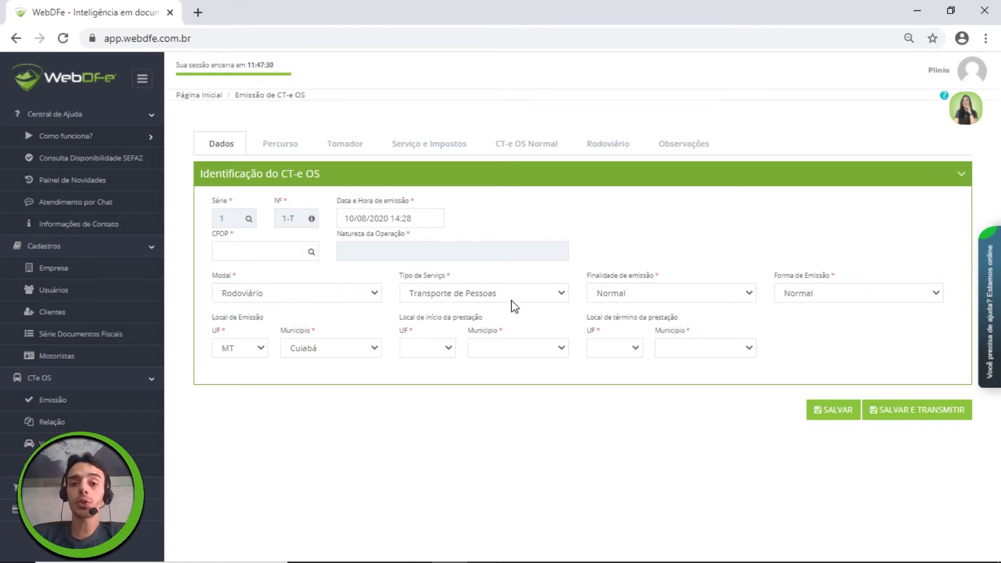
click(478, 295)
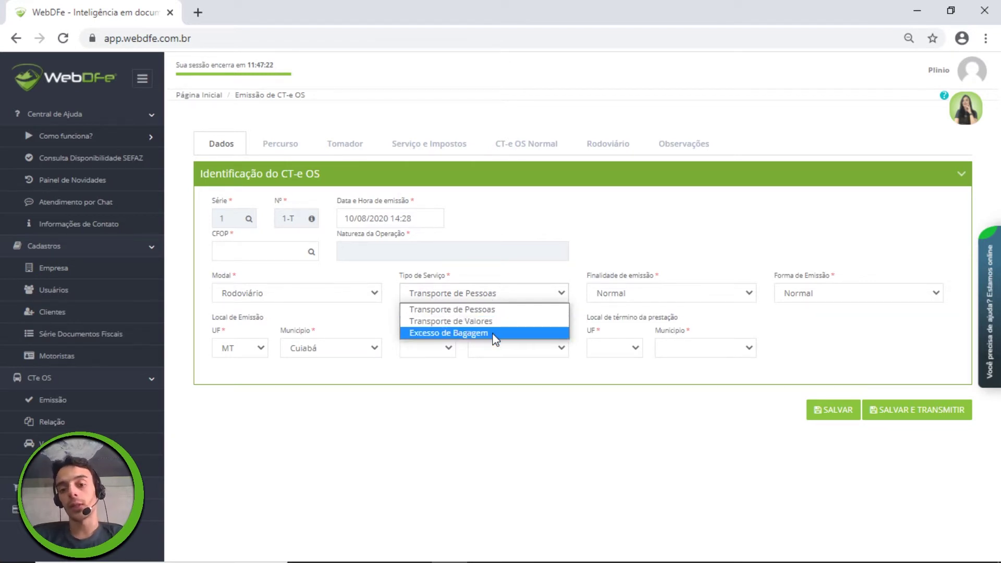
drag(560, 275, 688, 283)
click(636, 275)
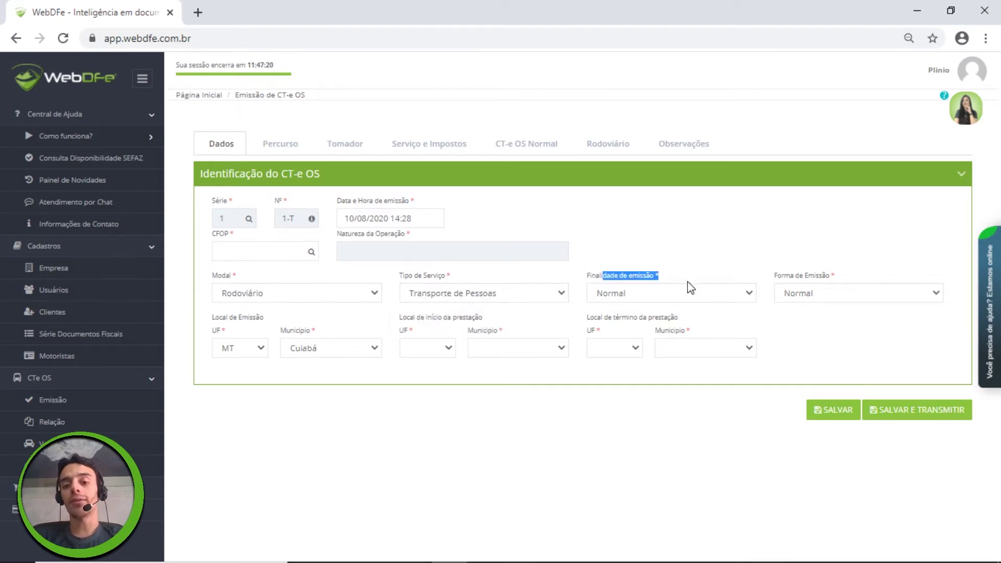
click(683, 292)
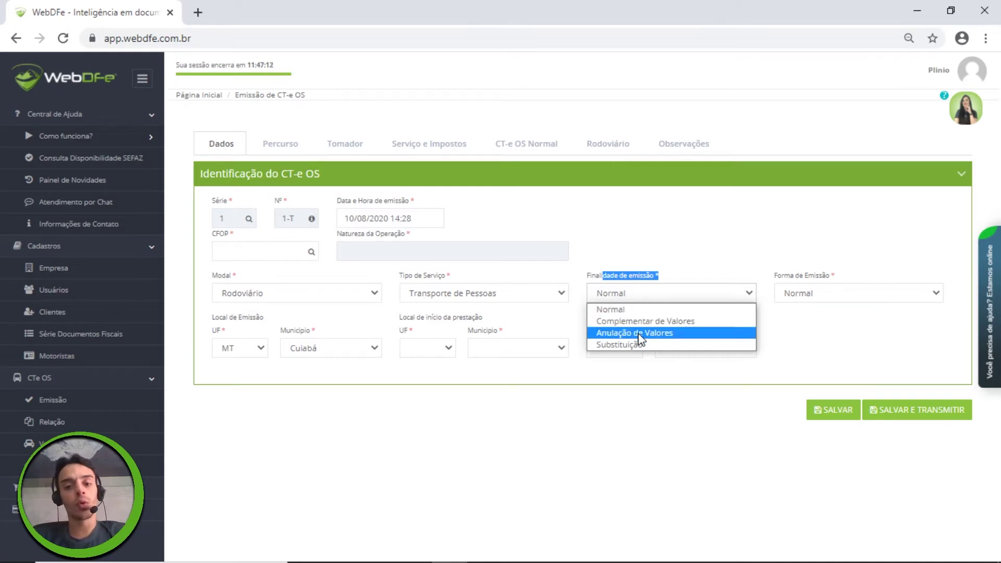
click(666, 265)
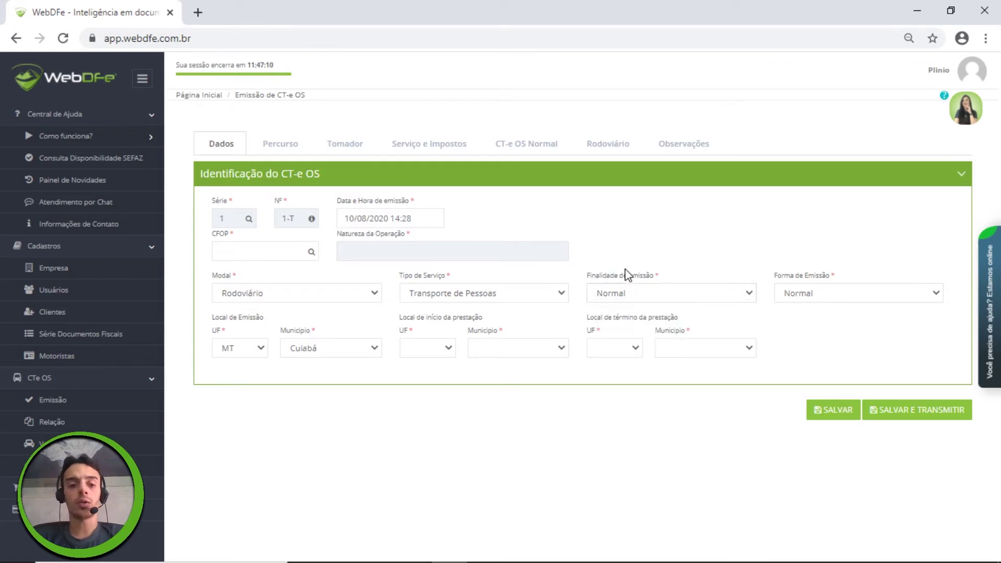
Examine the UF and Município fields for the emission location and for the start and end locations of the service.
drag(215, 319, 271, 323)
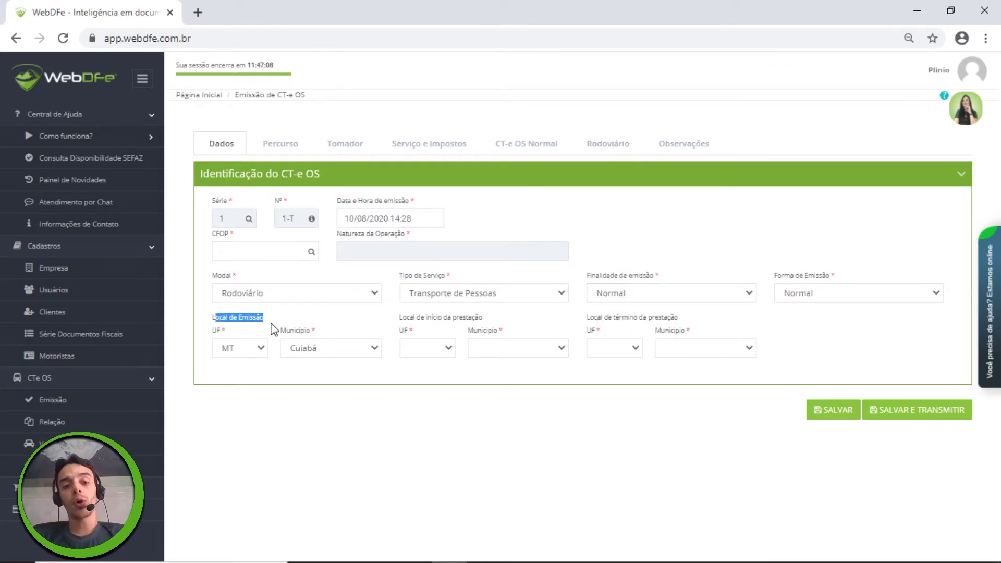
click(276, 321)
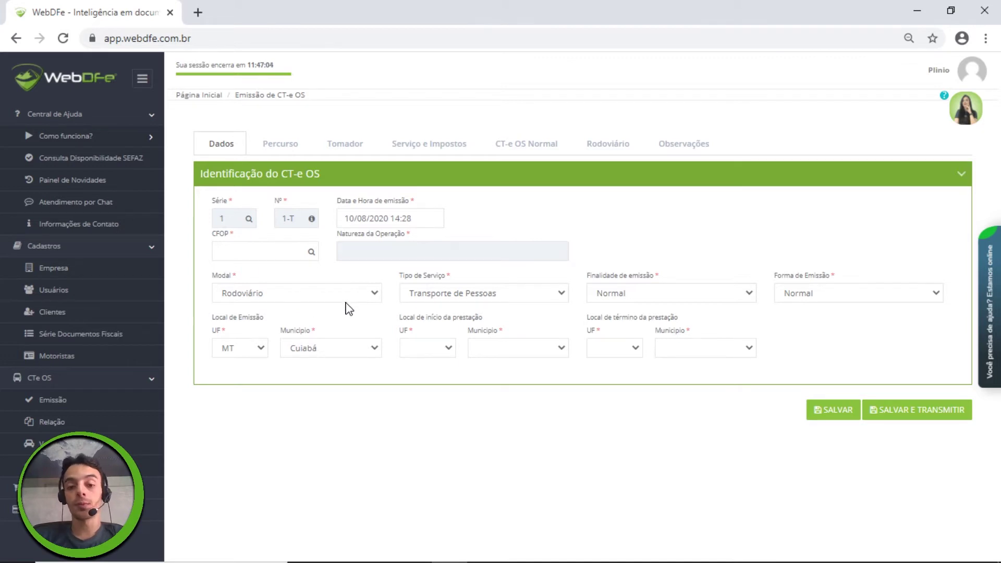
drag(399, 318, 484, 323)
click(483, 322)
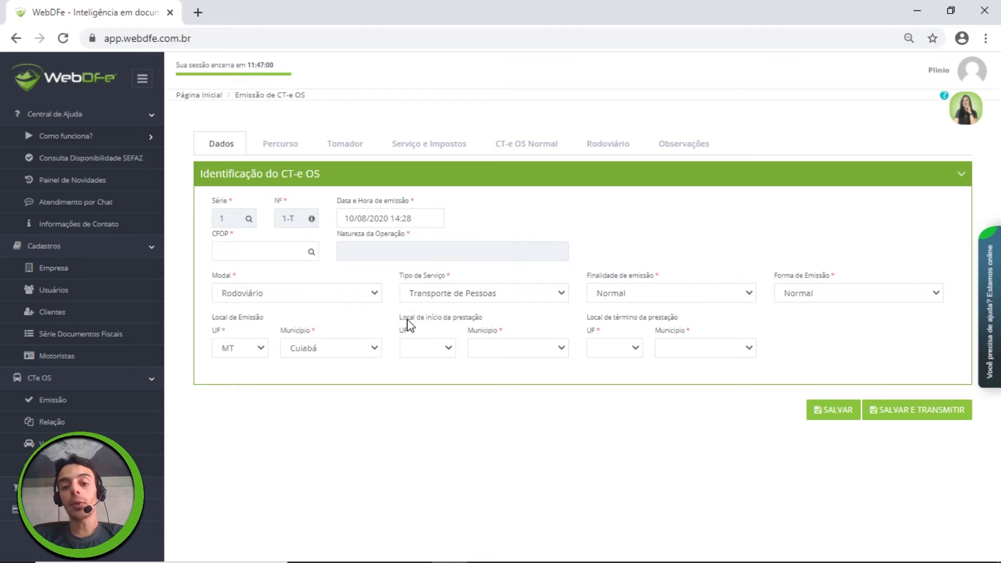
drag(400, 334, 510, 333)
click(472, 334)
click(511, 333)
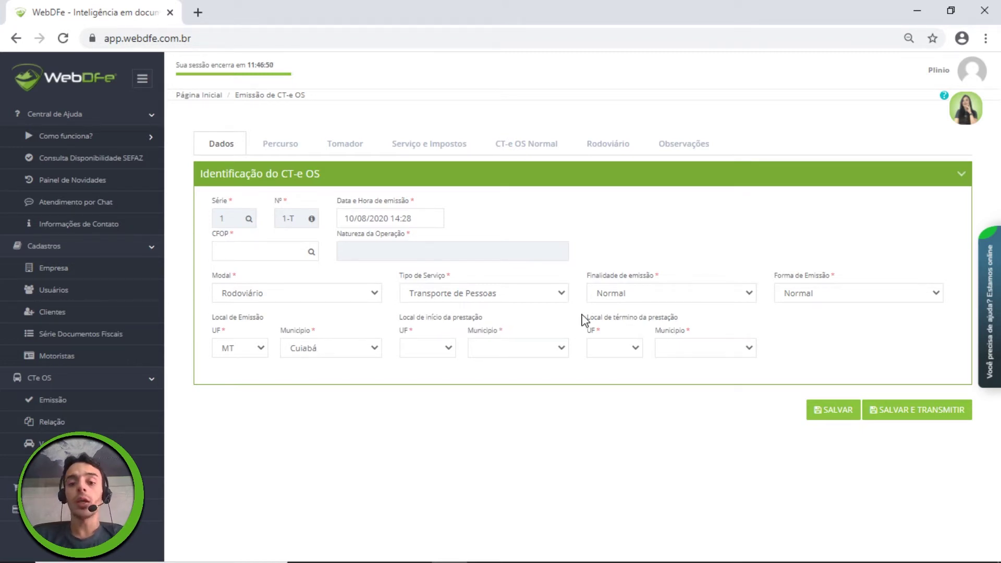
drag(587, 334, 688, 331)
drag(597, 320, 641, 322)
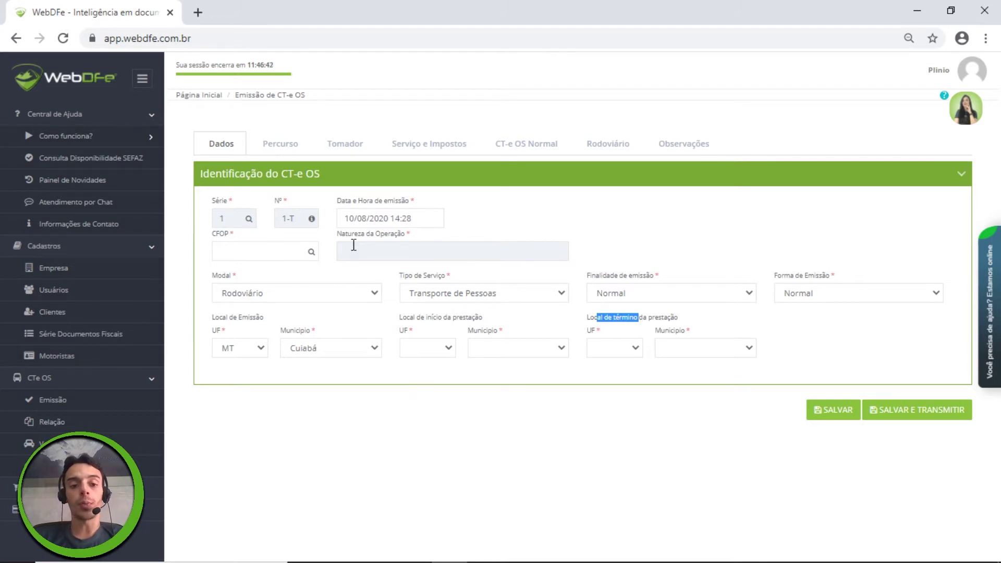
click(539, 428)
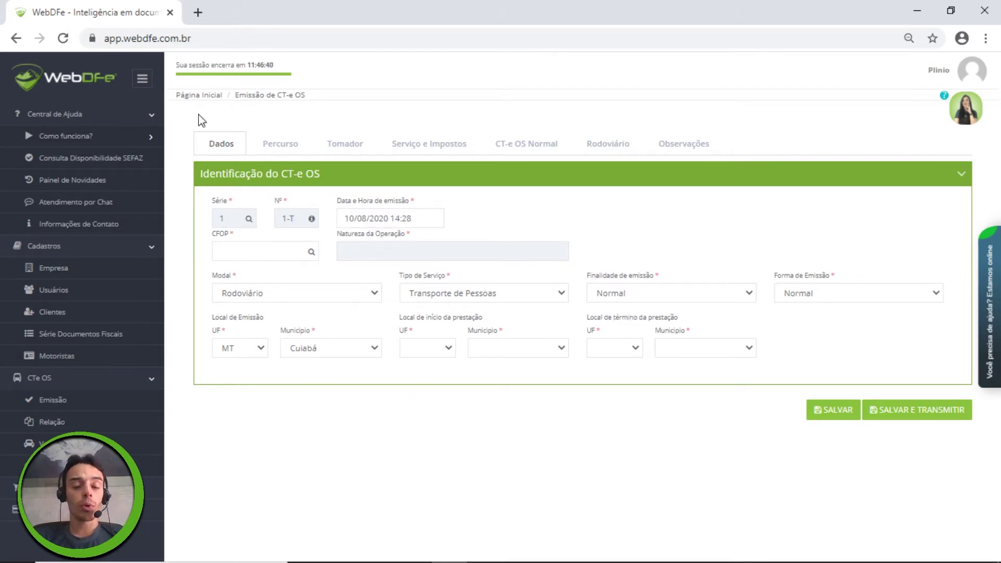
Check the route section, return to the identification data and set the service start location to Cuiabá, MT.
click(282, 149)
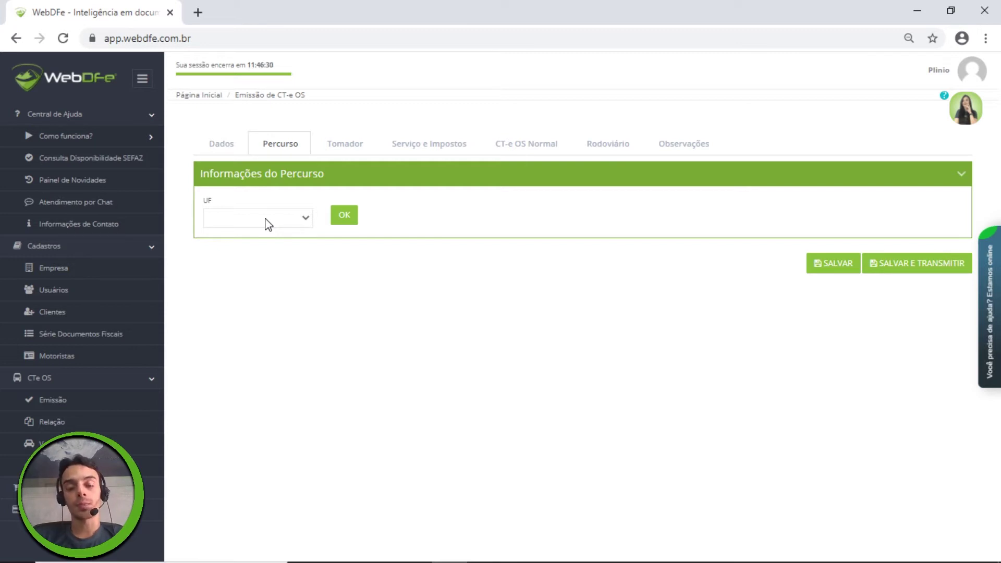
click(224, 146)
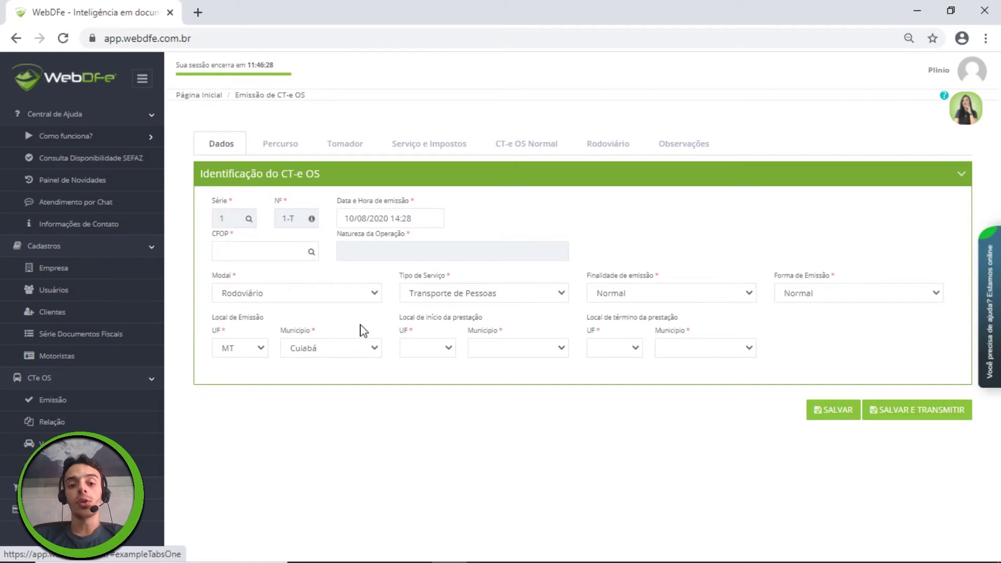
click(416, 349)
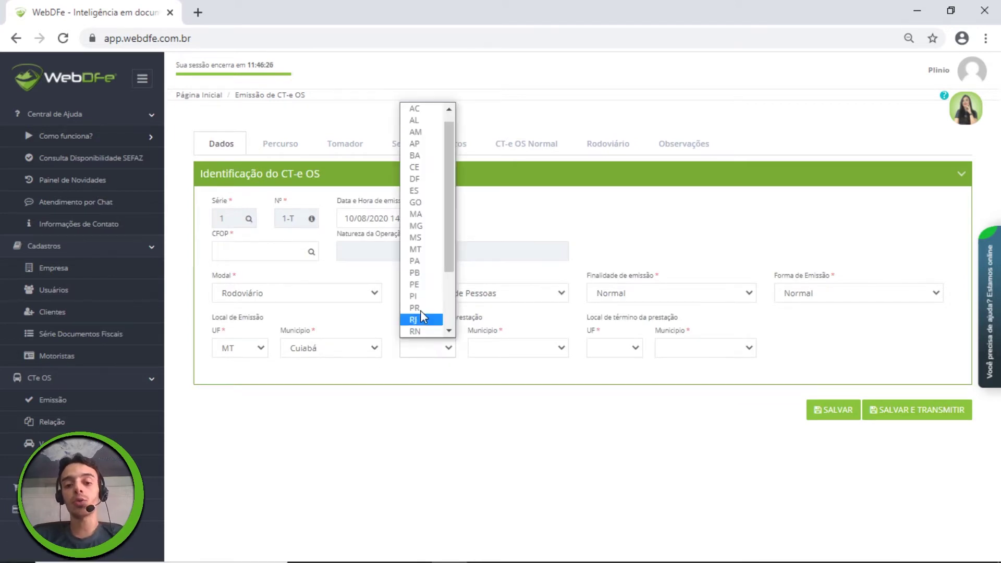
click(428, 257)
click(489, 351)
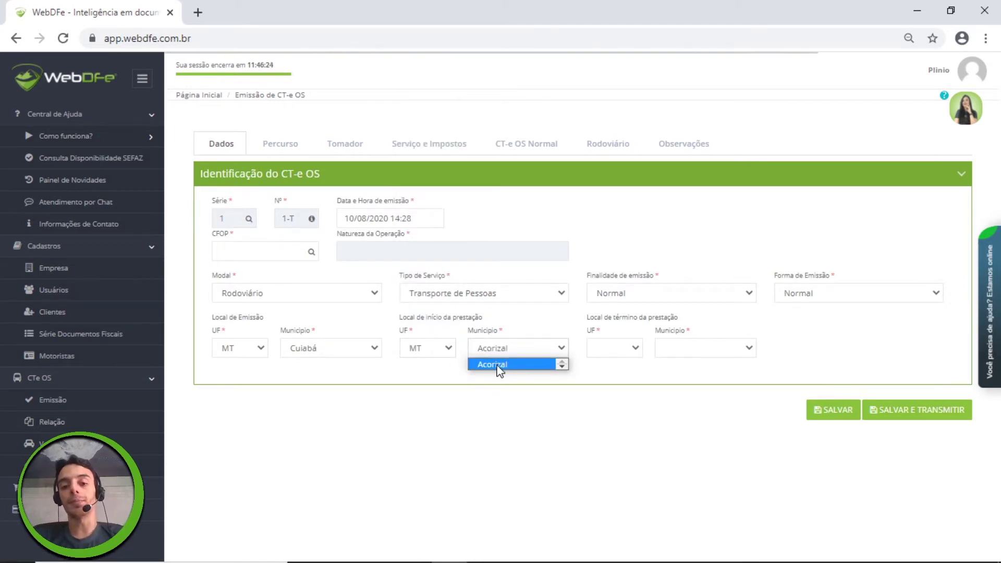
click(502, 346)
click(502, 348)
text(cu)
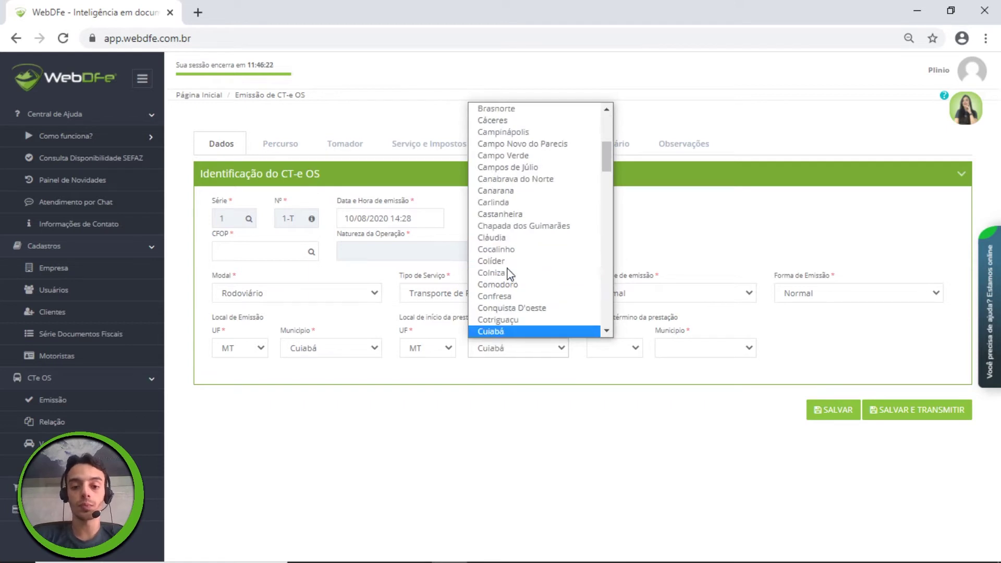
key(Return)
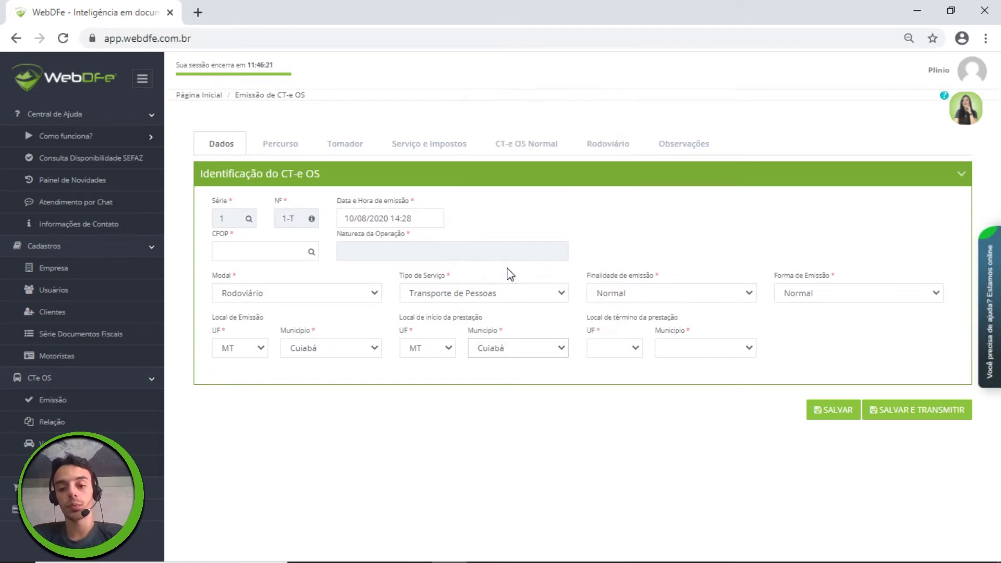
Set the service end location to UF SC and município Florianópolis.
click(627, 349)
key(s)
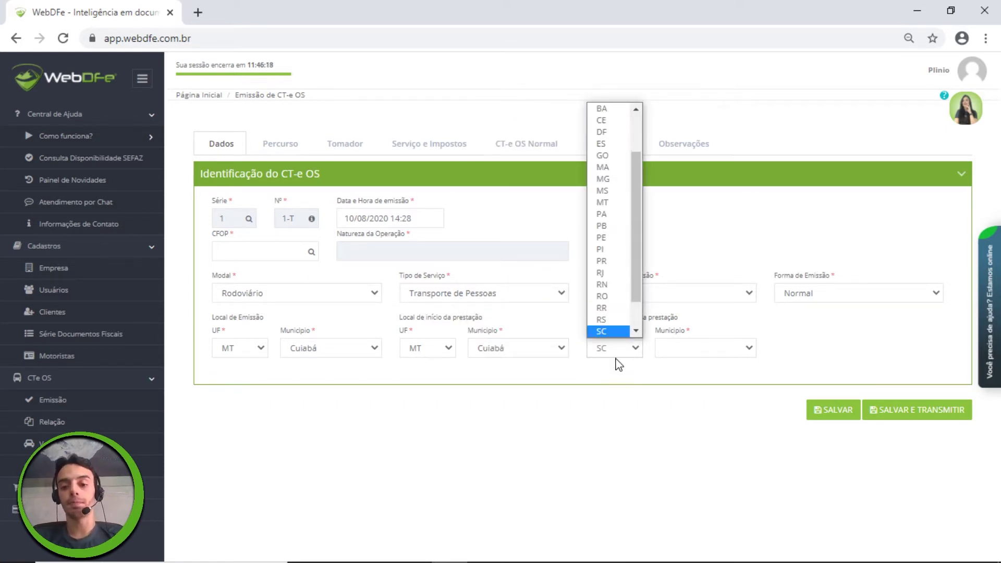
click(613, 332)
click(624, 351)
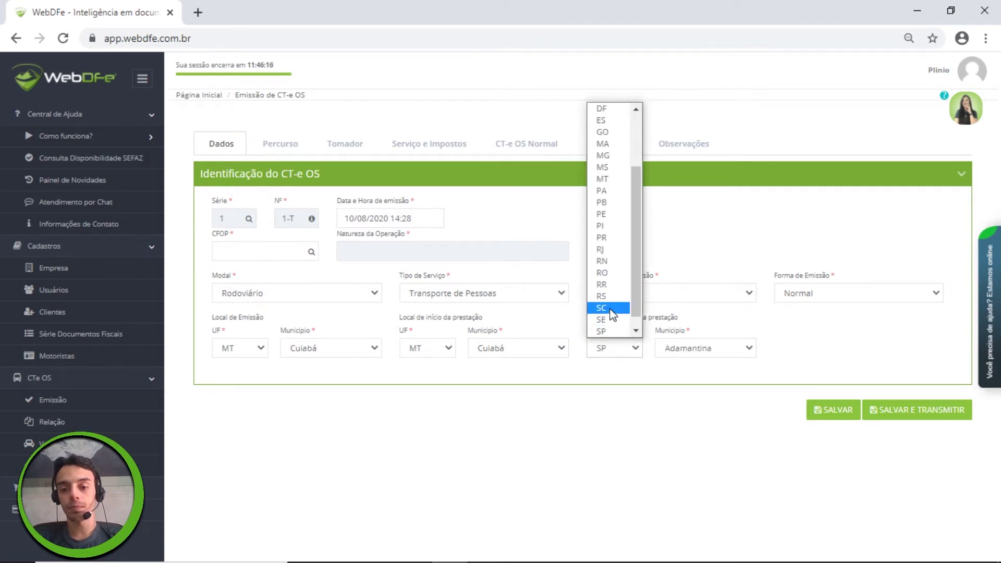
click(610, 309)
click(692, 352)
key(f)
key(l)
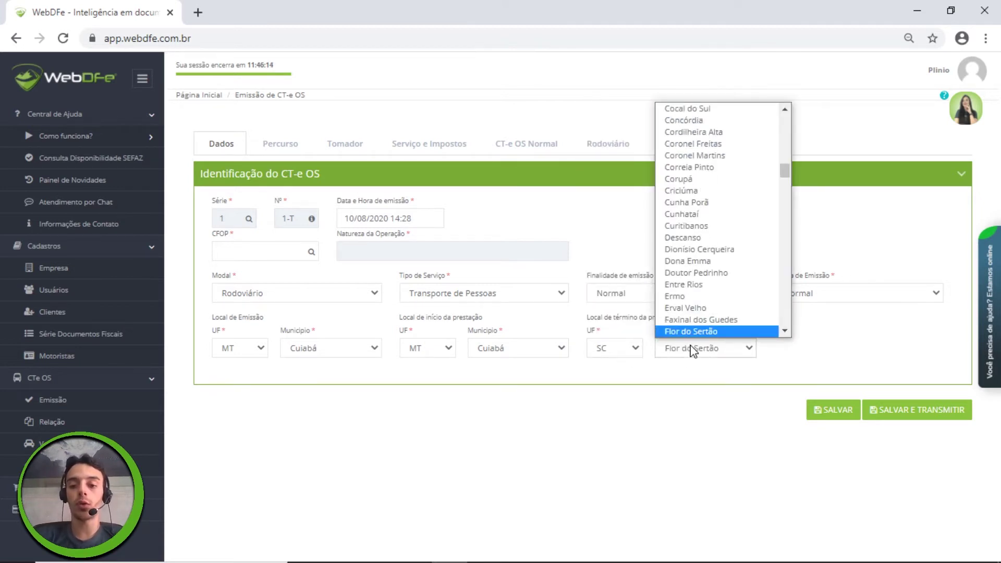
scroll(736, 313, down, 3)
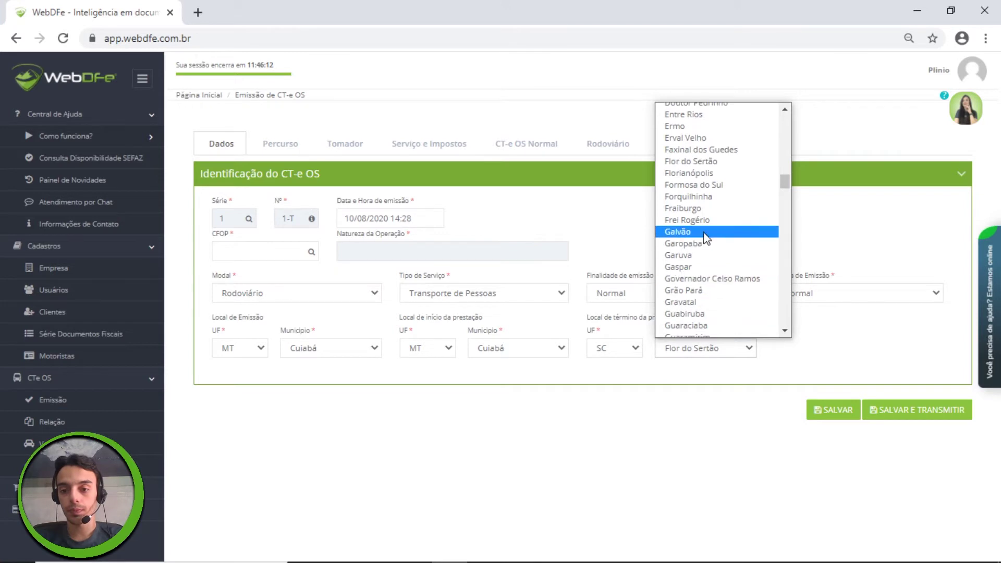
click(710, 173)
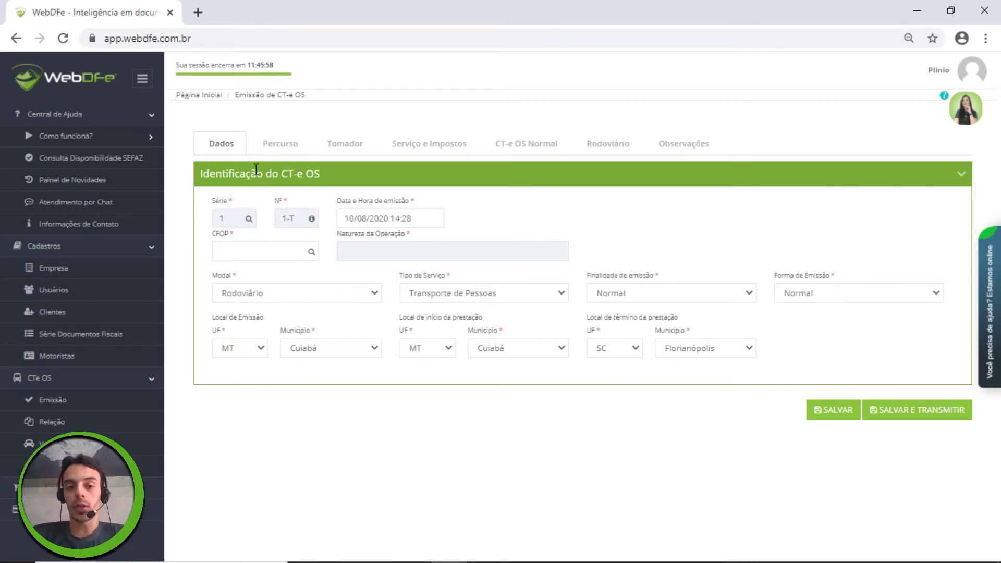
Add MS and PR as the states crossed in the route information.
click(281, 150)
click(245, 220)
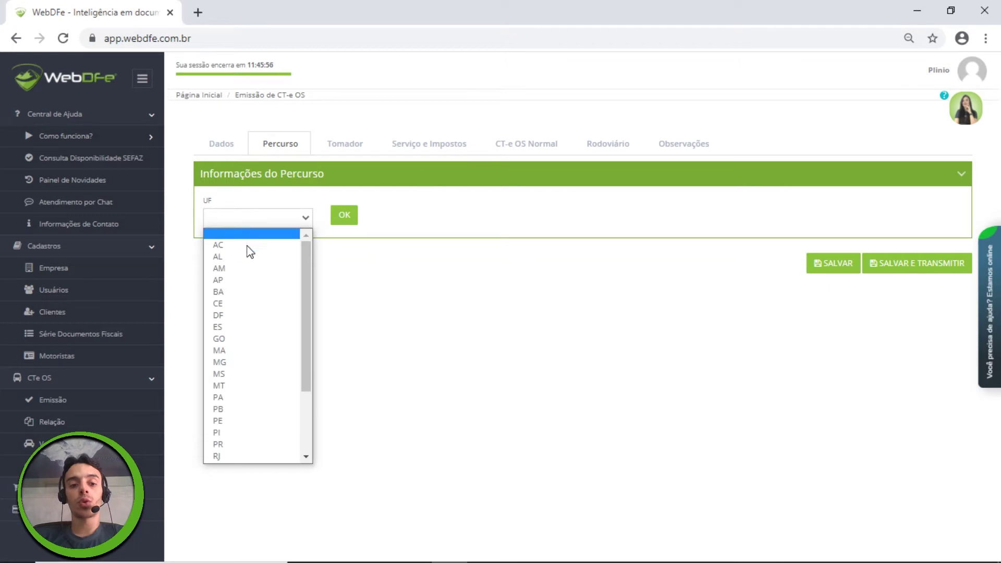
click(251, 374)
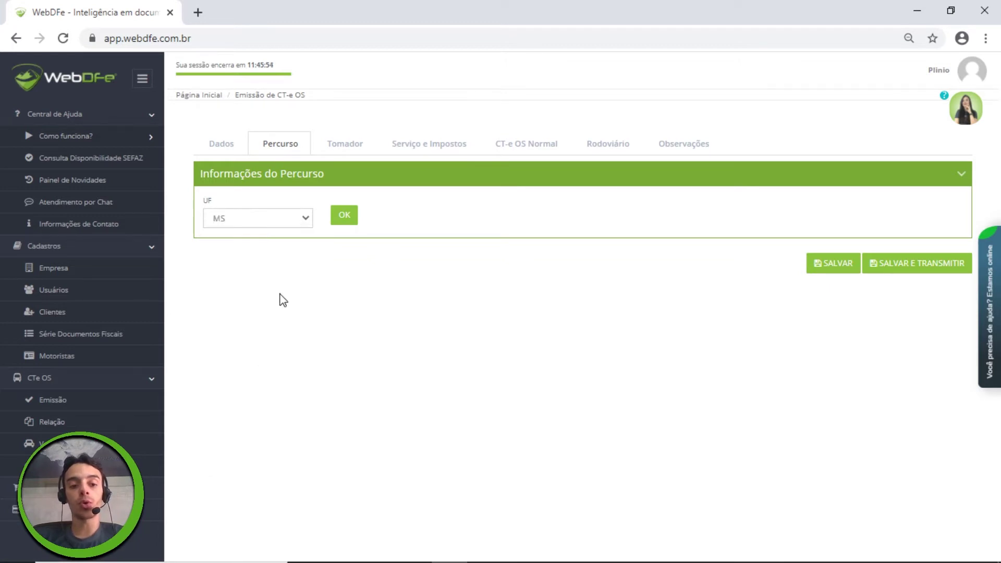
click(343, 222)
click(289, 218)
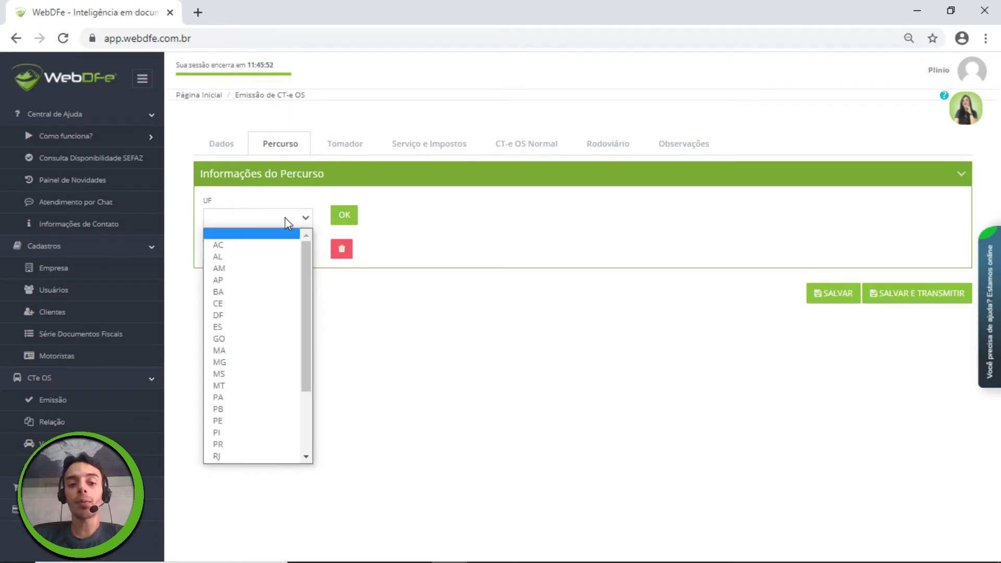
click(242, 446)
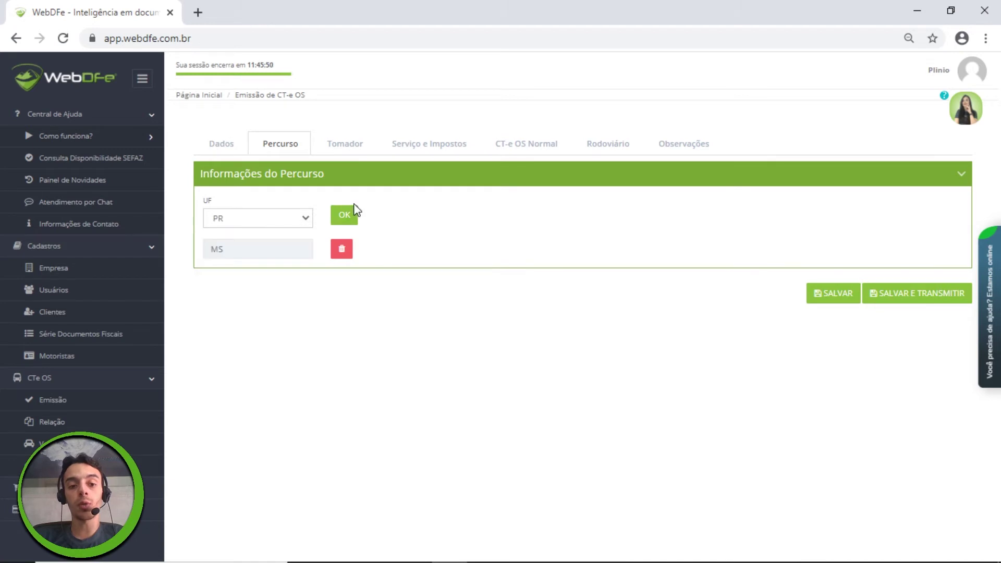
click(350, 214)
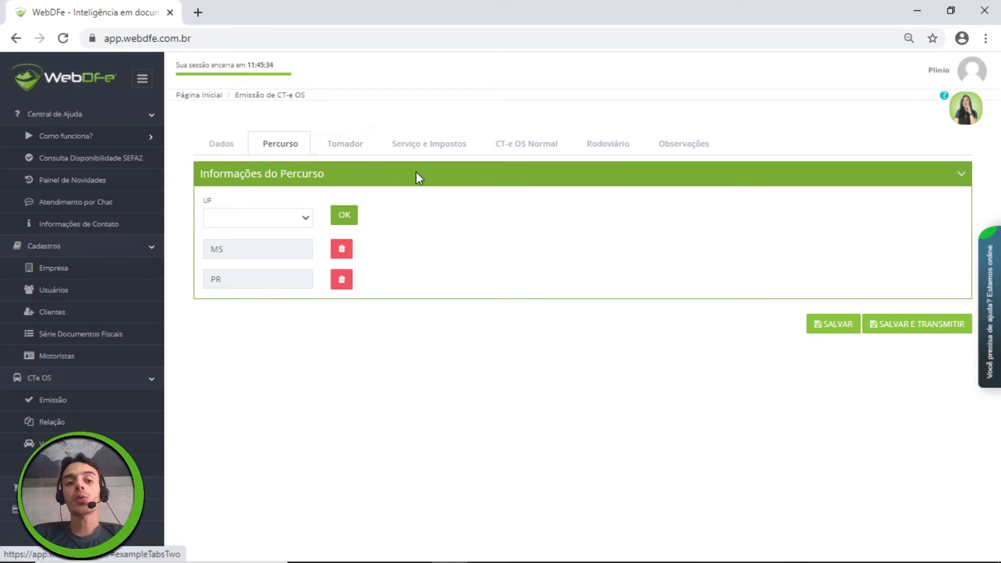
Review the Tomador do Serviço fields and the Total Prestação de Serviço and Valor a Receber fields of the service values.
click(345, 150)
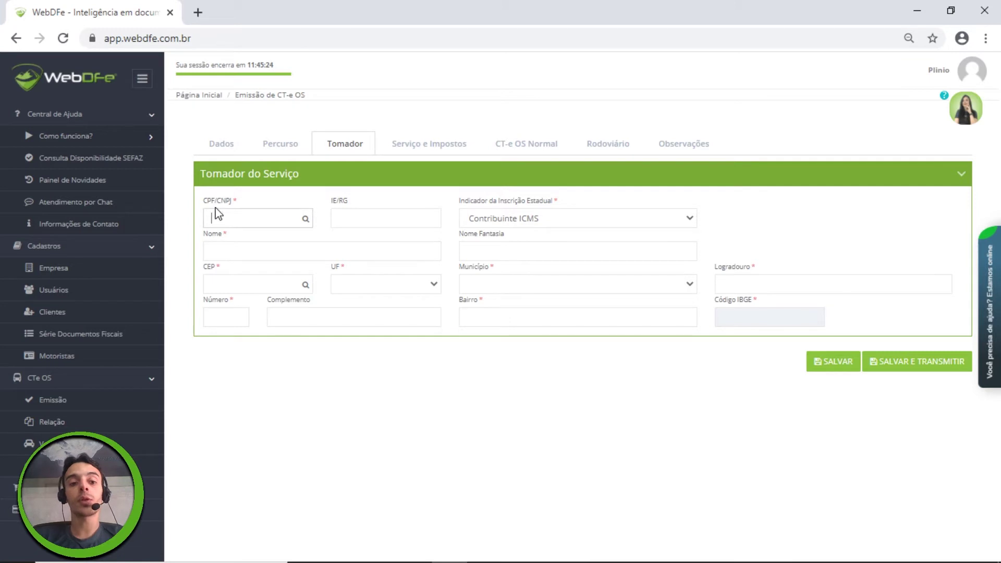
click(233, 218)
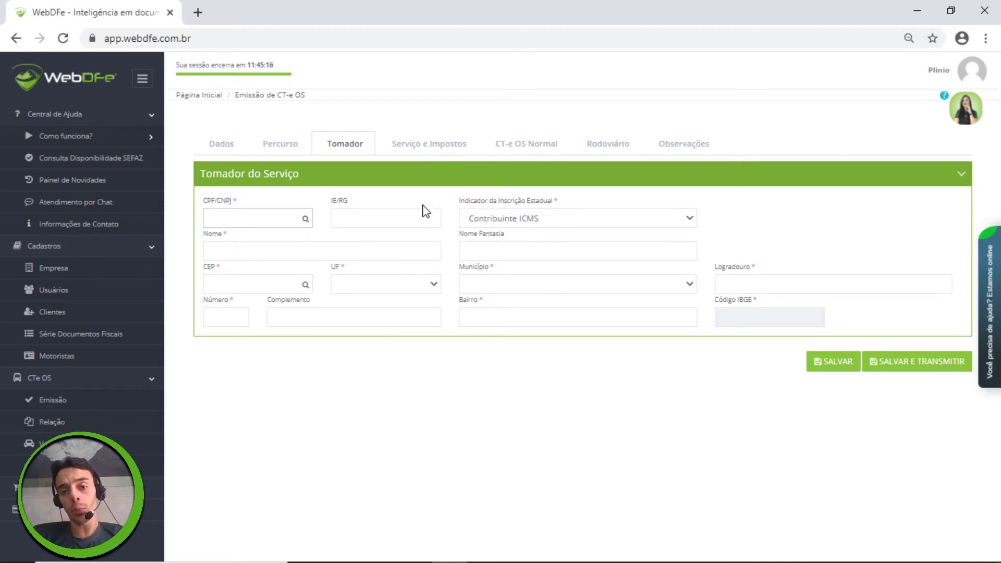
click(435, 153)
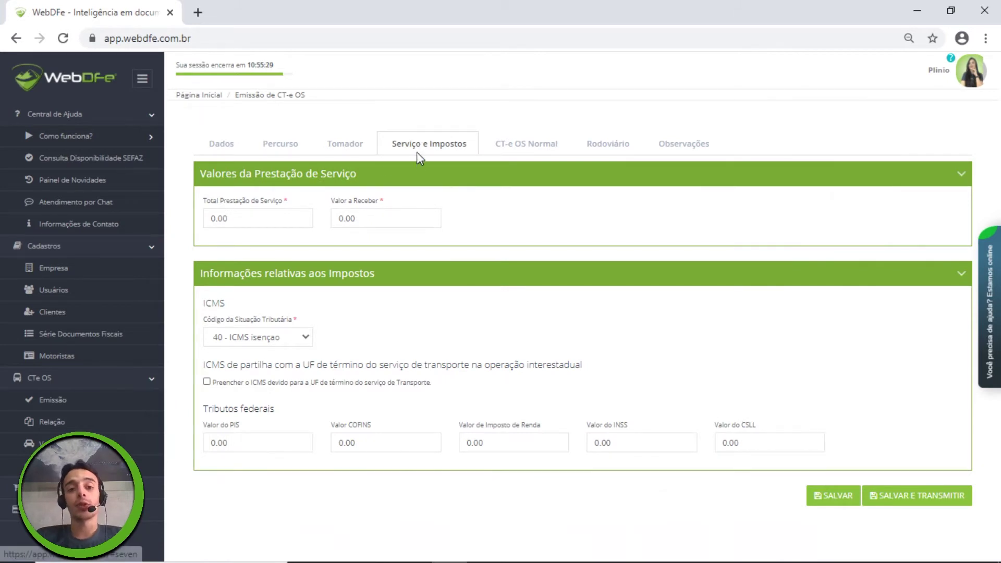
drag(201, 179, 365, 187)
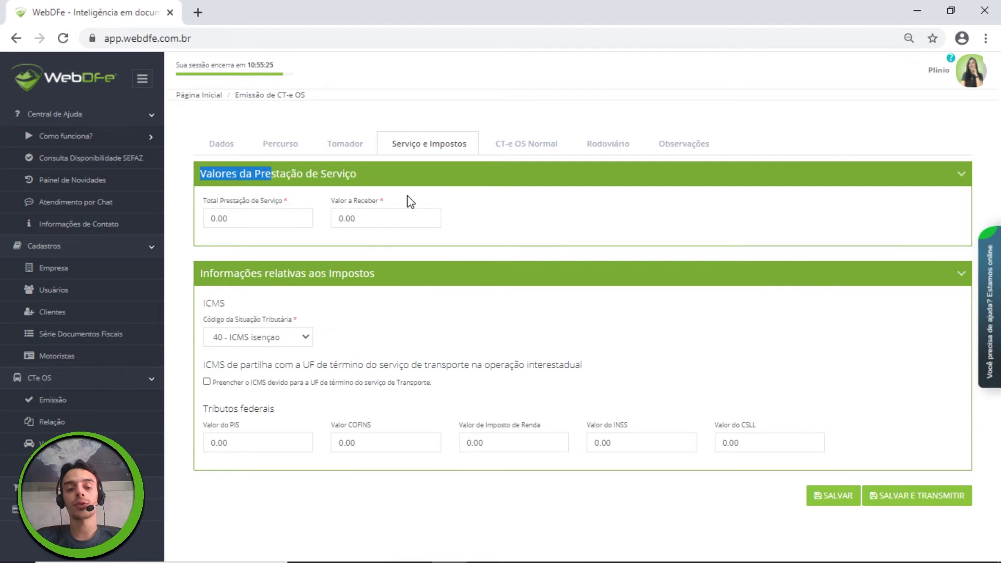
drag(207, 198, 285, 205)
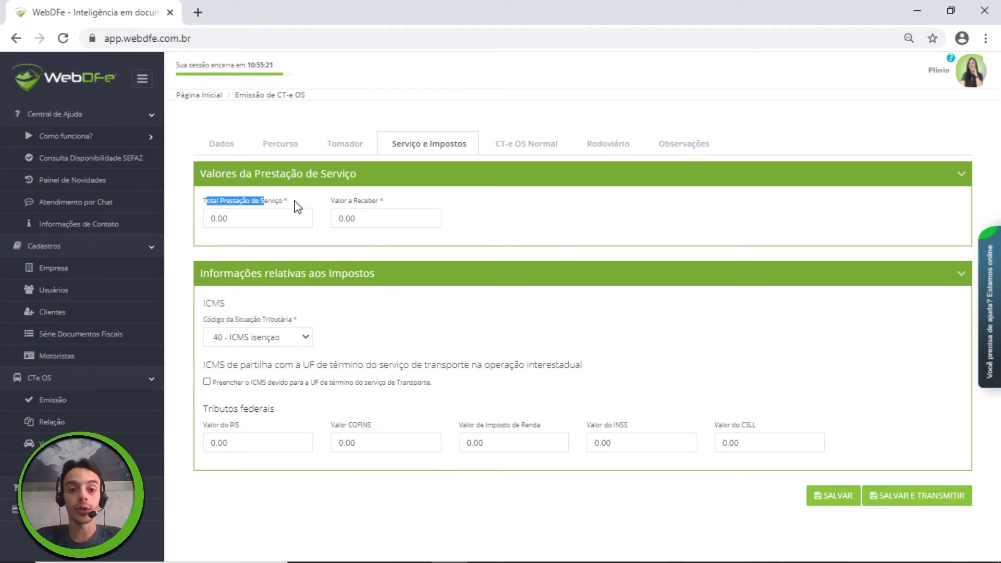
drag(335, 202, 392, 205)
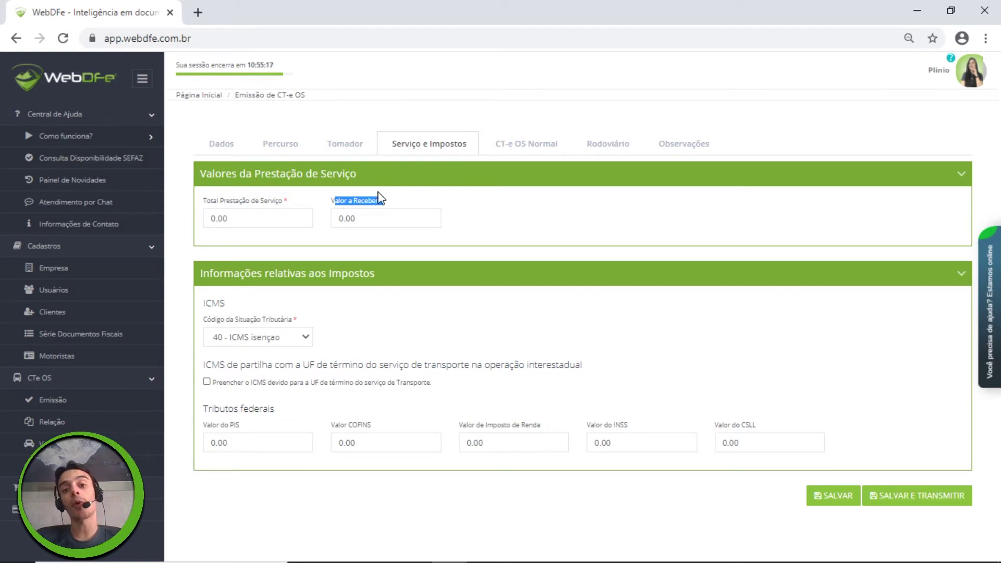
click(230, 217)
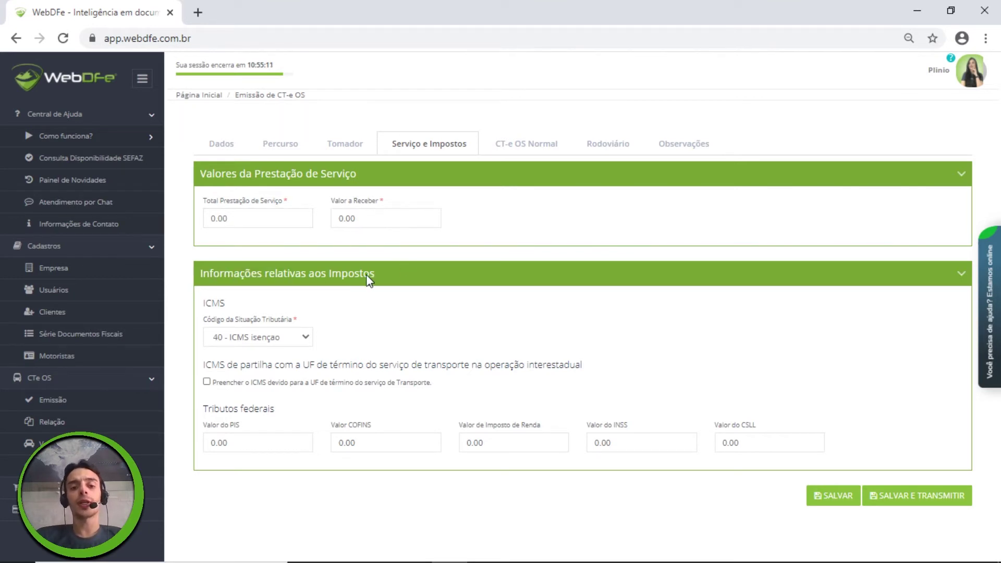
Review the tax information section, including the Código da Situação Tributária options for ICMS and the Tributos federais fields.
drag(371, 275, 212, 278)
click(322, 276)
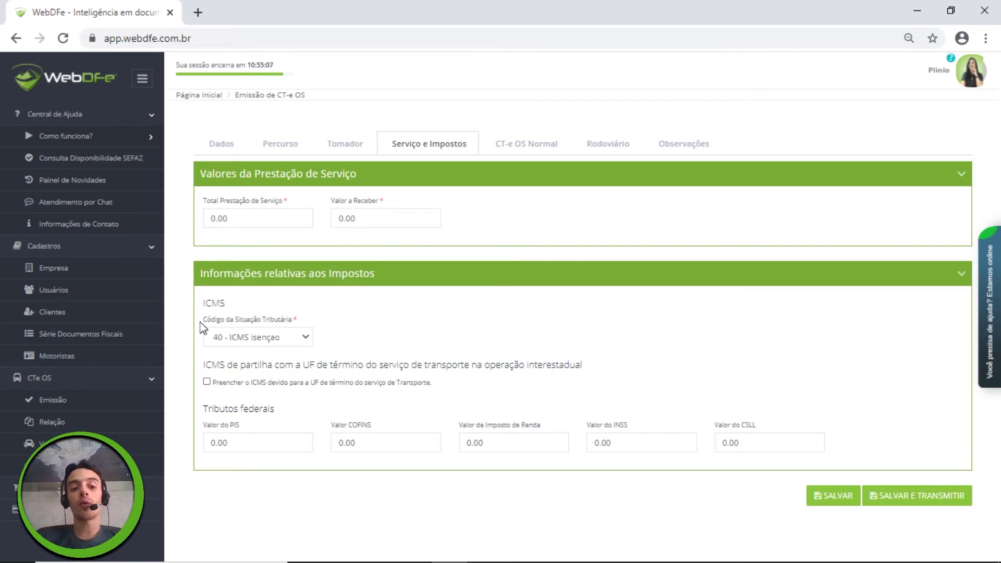
drag(203, 320, 262, 329)
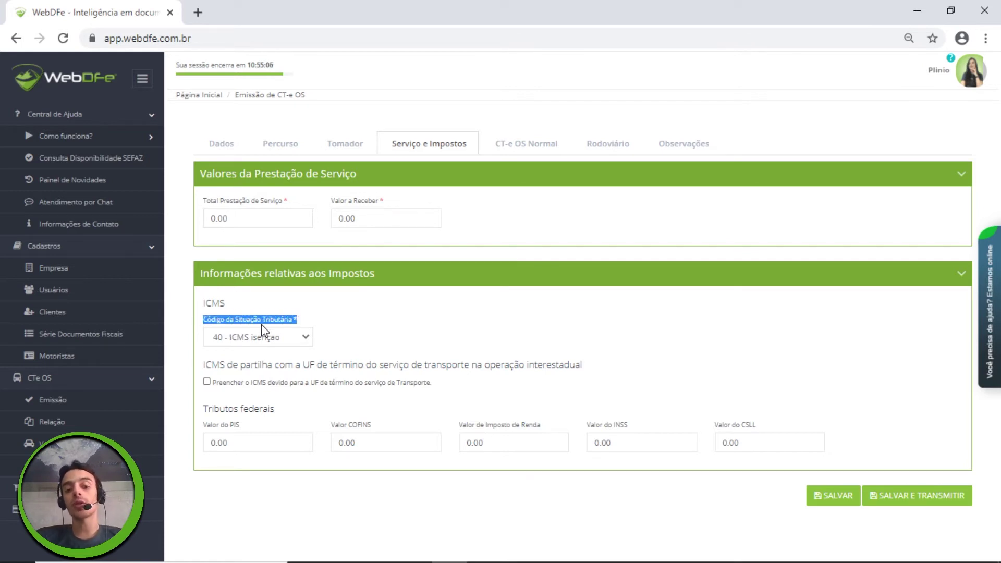
click(305, 338)
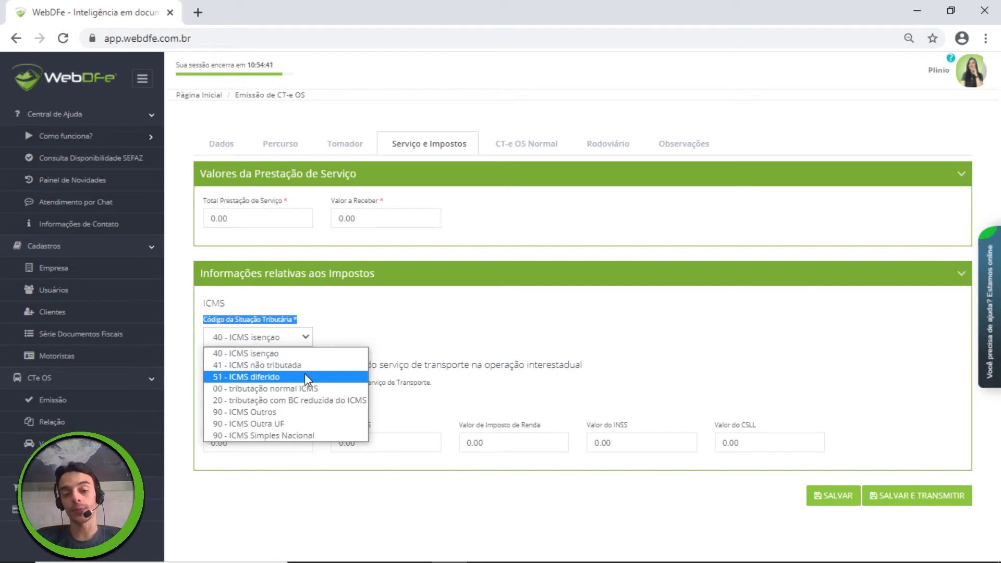
click(379, 341)
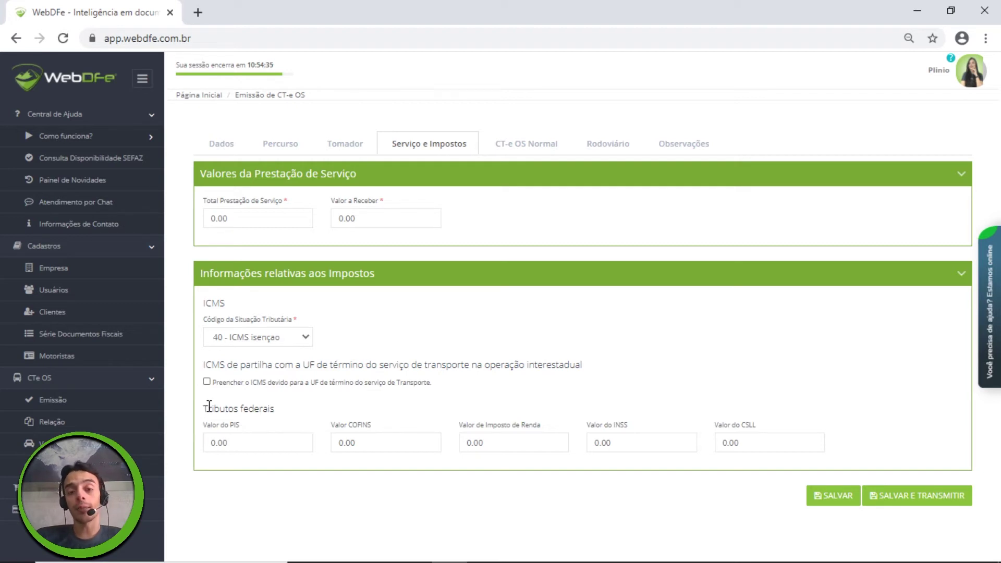
drag(199, 412, 282, 420)
click(291, 425)
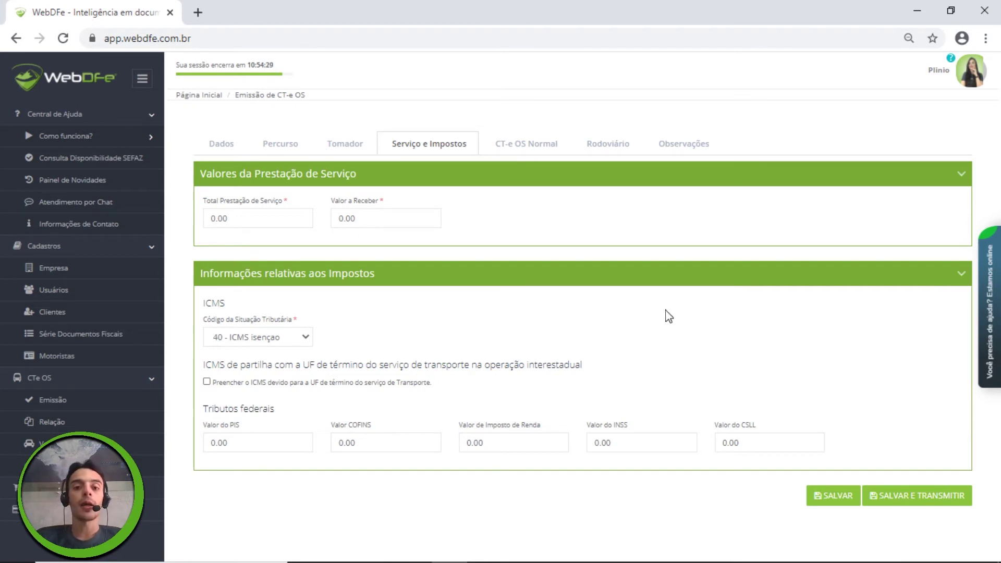
Review the Descrição do Serviço prestado and Quantidade fields in the CT-e OS Normal service details.
click(530, 153)
drag(194, 198, 224, 196)
click(272, 193)
drag(313, 196, 191, 201)
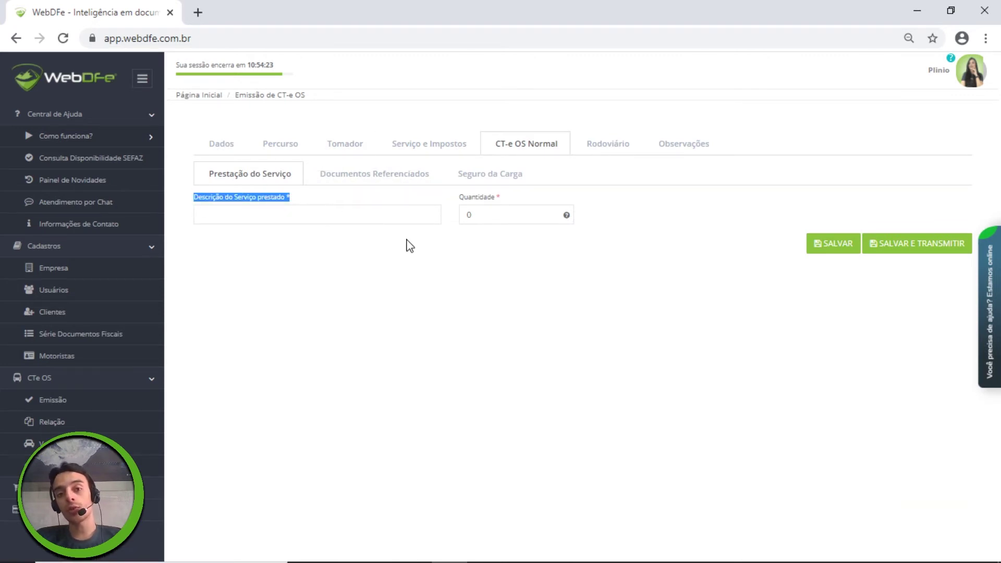
click(360, 215)
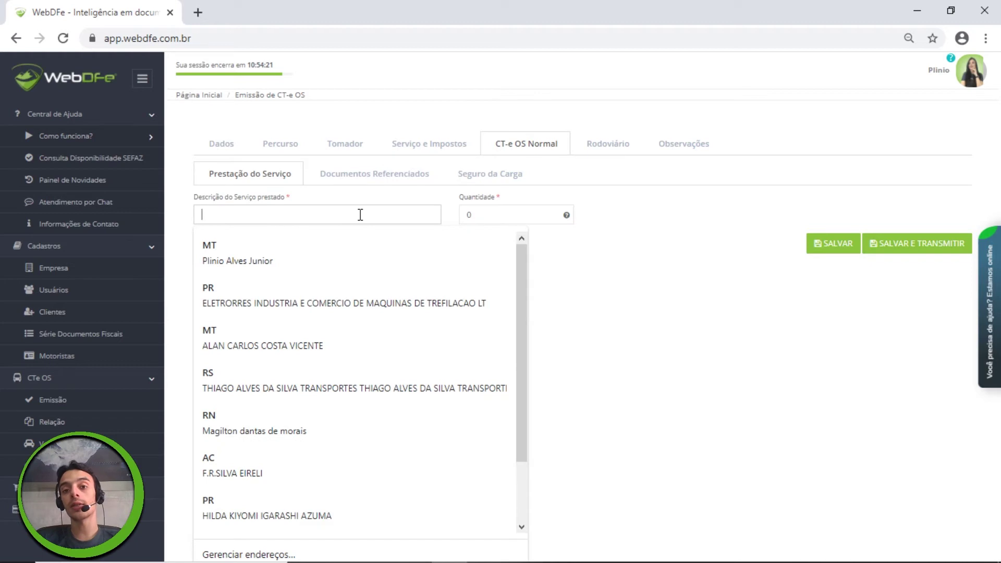
click(490, 219)
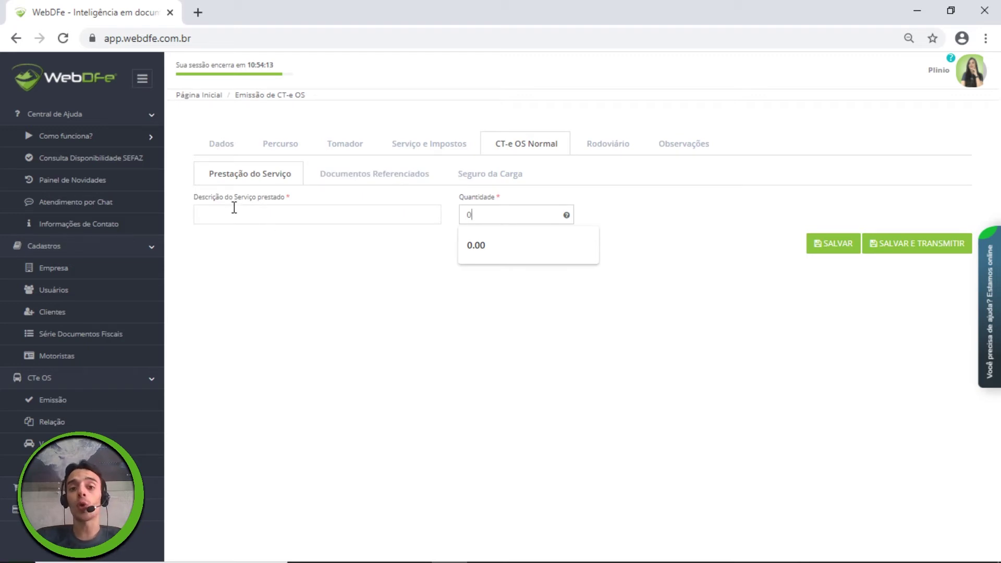
click(478, 198)
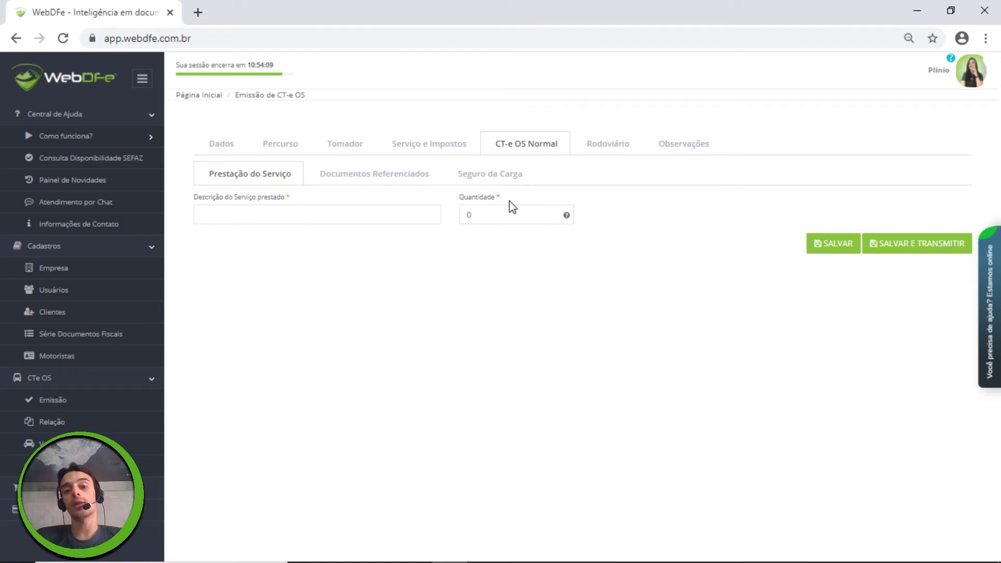
Add a blank referenced document entry and review its Número, Data de Emissão and Valor Transportado fields.
click(391, 179)
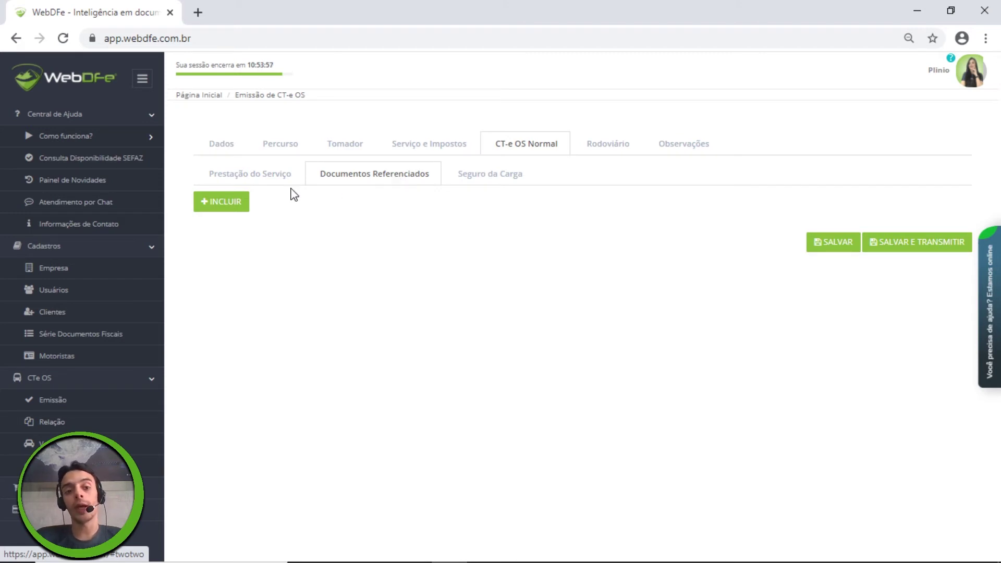
click(227, 208)
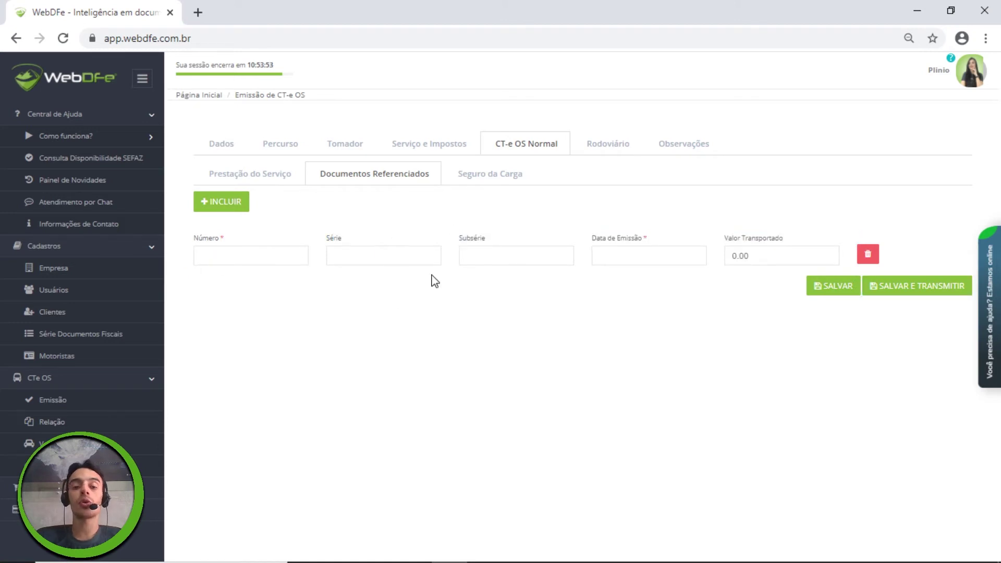
drag(189, 239, 198, 238)
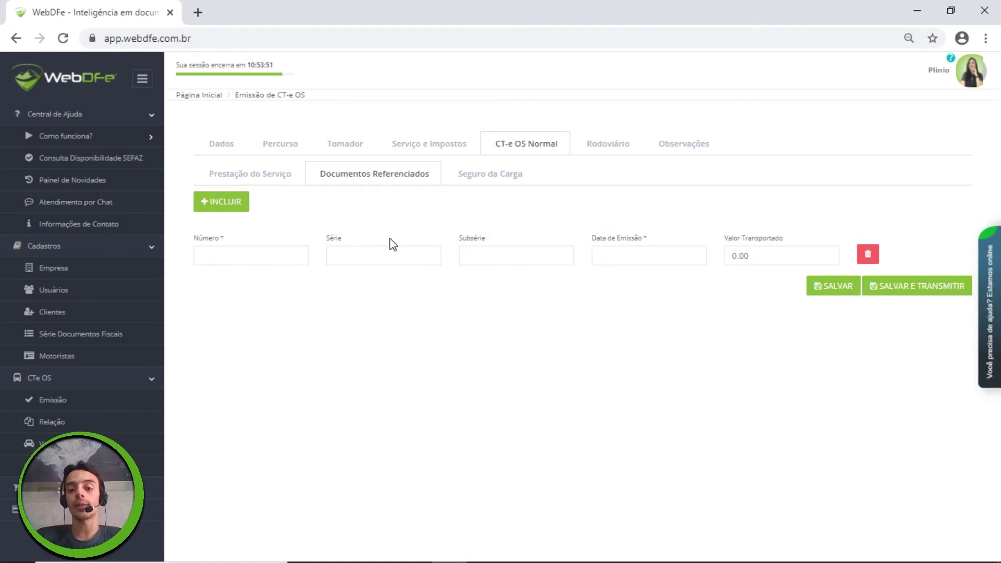
drag(628, 240, 700, 254)
drag(767, 240, 746, 238)
click(710, 231)
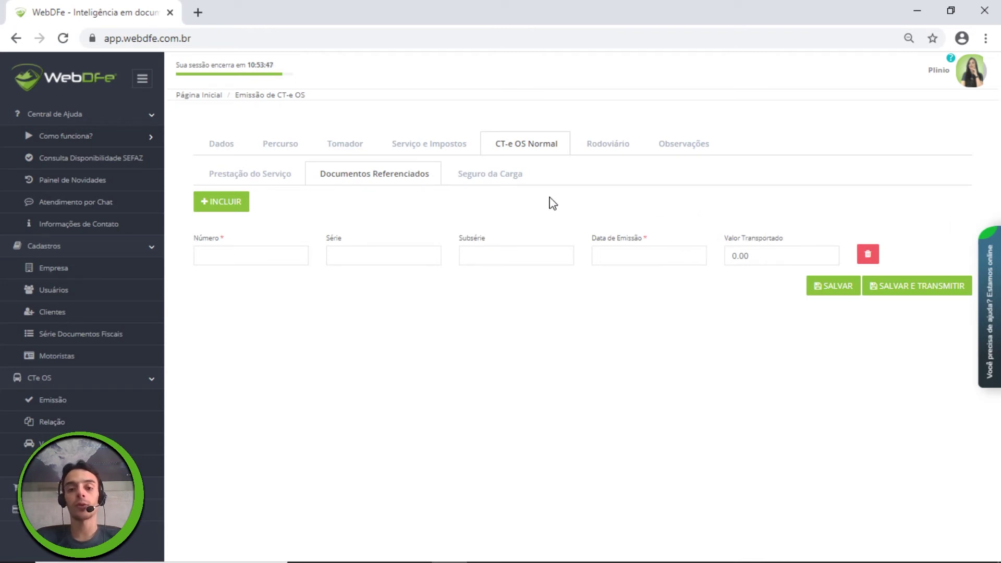
Add a Seguro da Carga entry with Emitente do CT-e OS as the party responsible for the insurance.
click(508, 180)
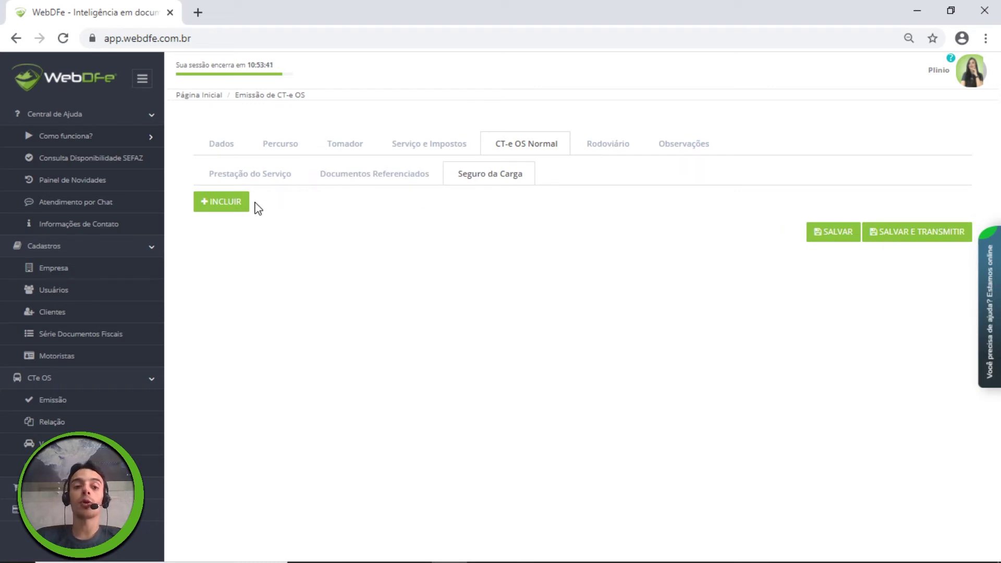
click(237, 208)
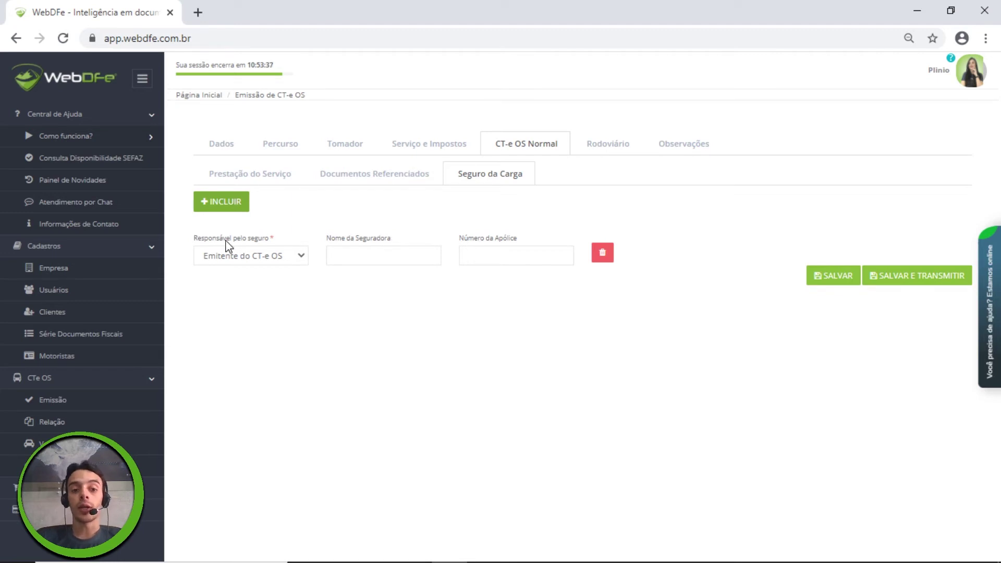
drag(195, 237, 290, 241)
click(290, 241)
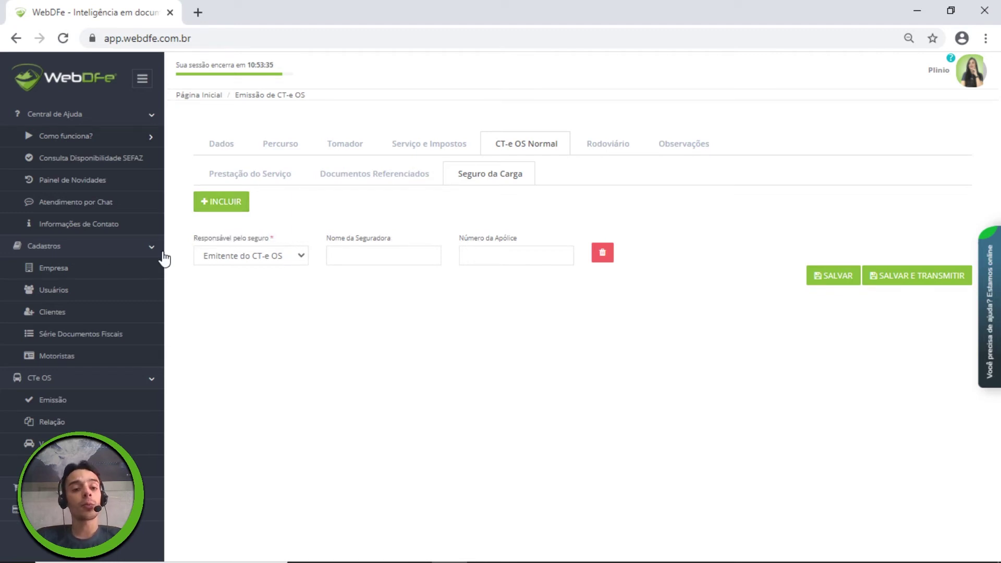
click(294, 256)
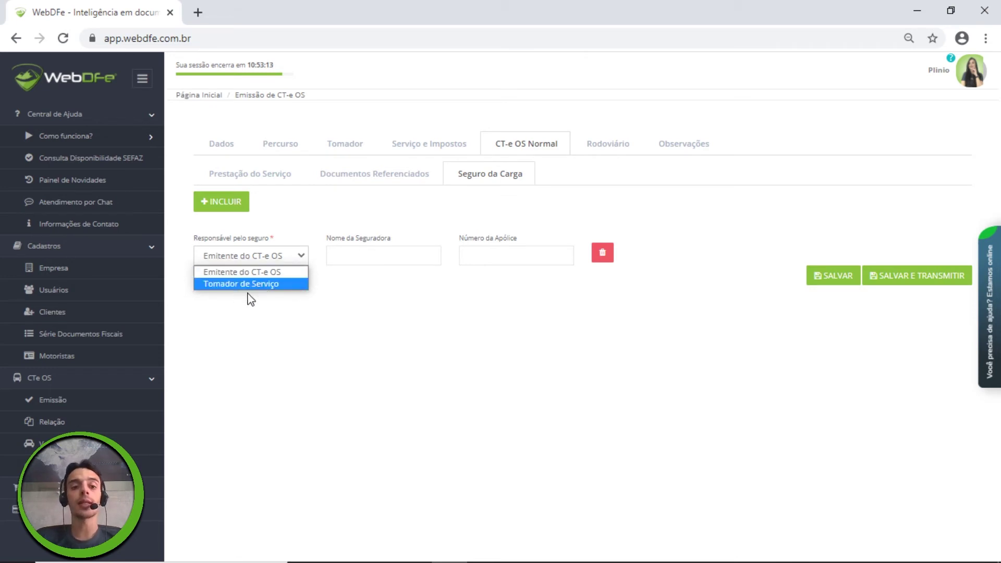
click(251, 272)
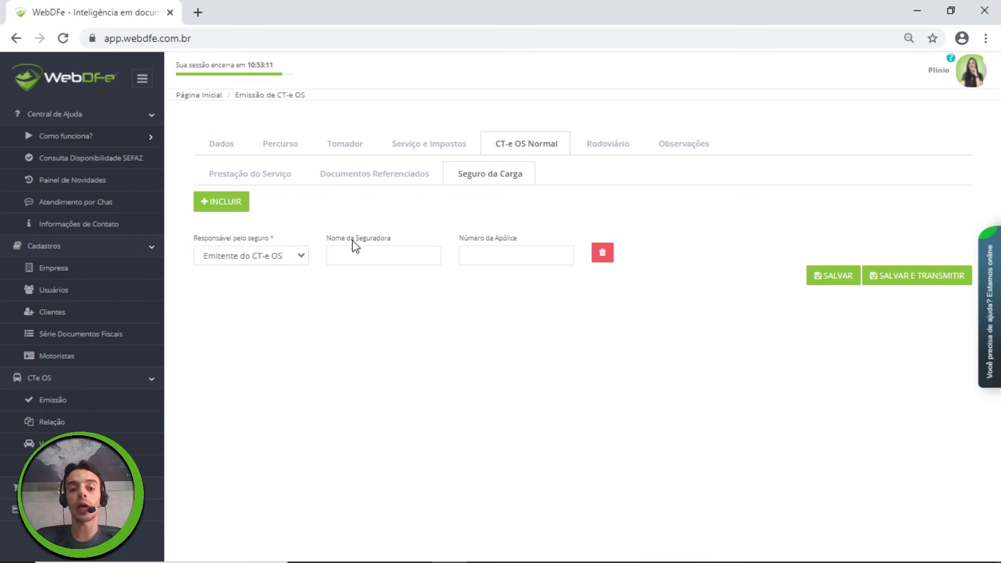
Review the Nome da Seguradora and Número da Apólice fields, then recheck the referenced documents and cargo insurance sections.
mouse_move(332, 237)
mouse_down()
mouse_move(425, 249)
mouse_move(351, 238)
mouse_up()
click(334, 237)
drag(461, 243, 563, 226)
click(563, 226)
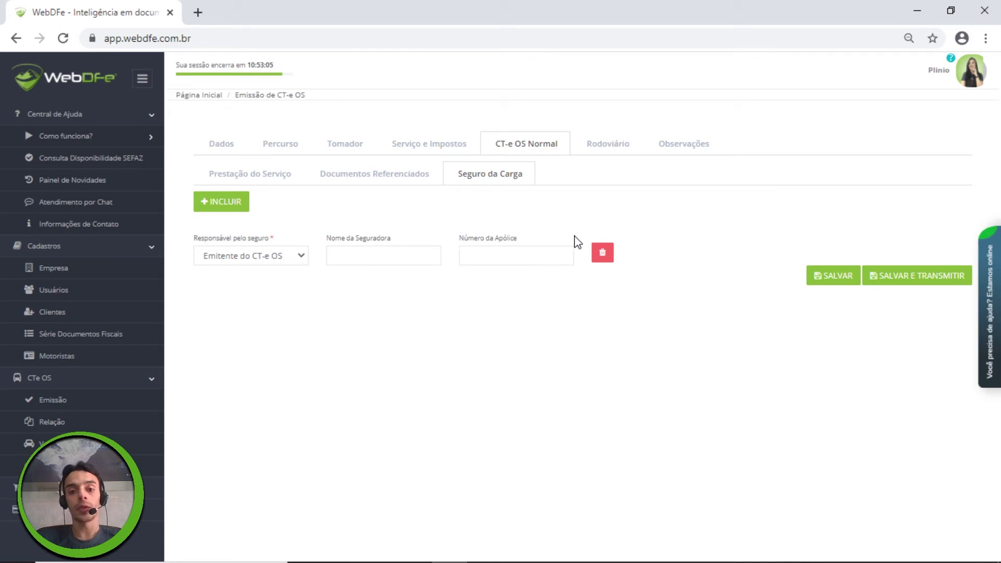
click(400, 180)
click(489, 179)
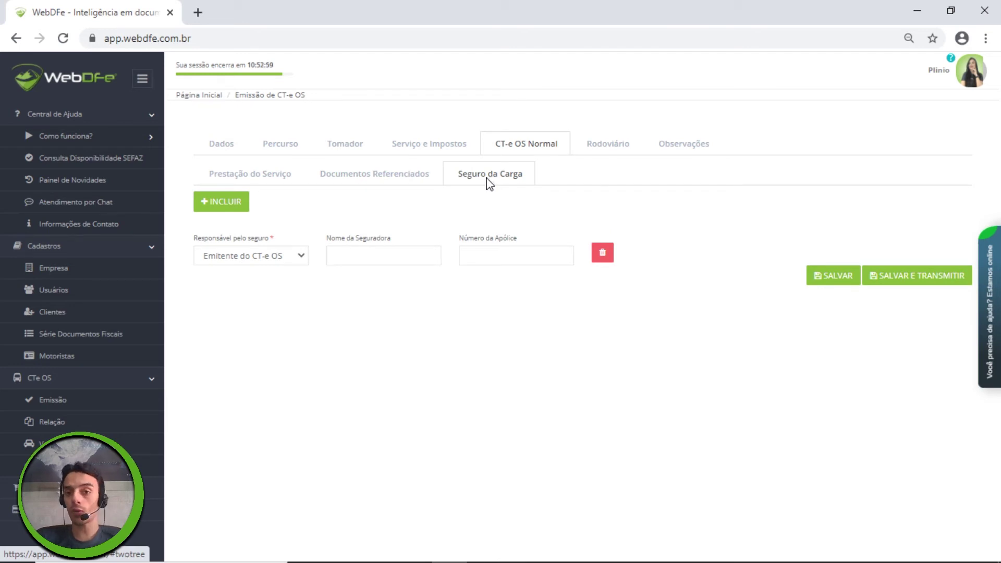
Review the TAF and Nº Registro Estadual fields in the Rodoviário modal information.
click(608, 148)
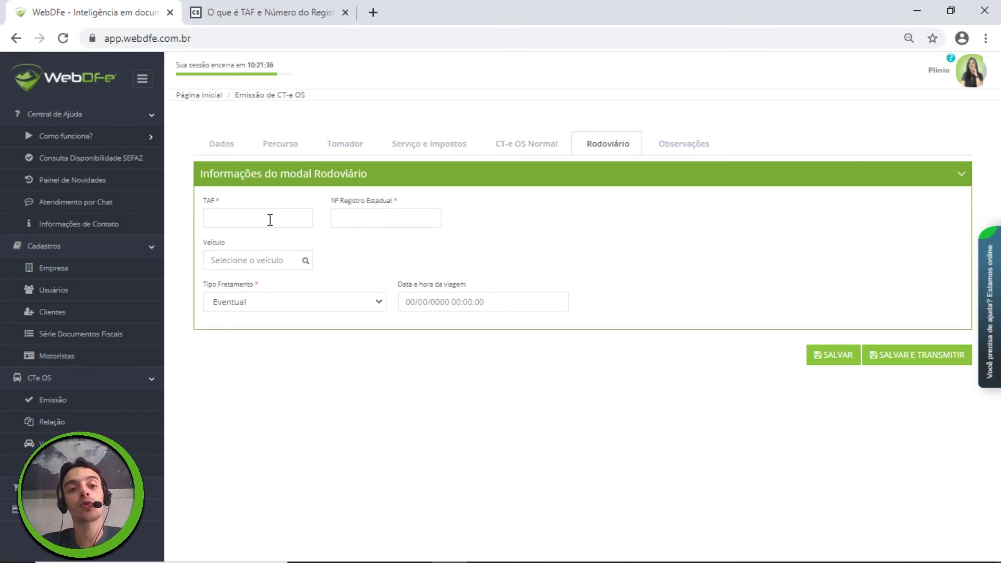
drag(204, 201, 230, 200)
click(224, 206)
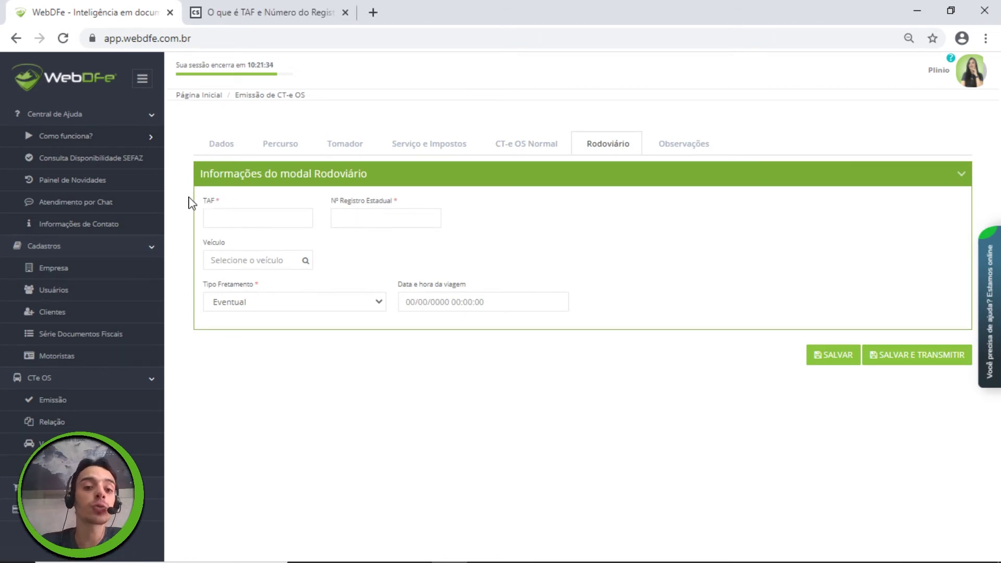
drag(337, 200, 407, 202)
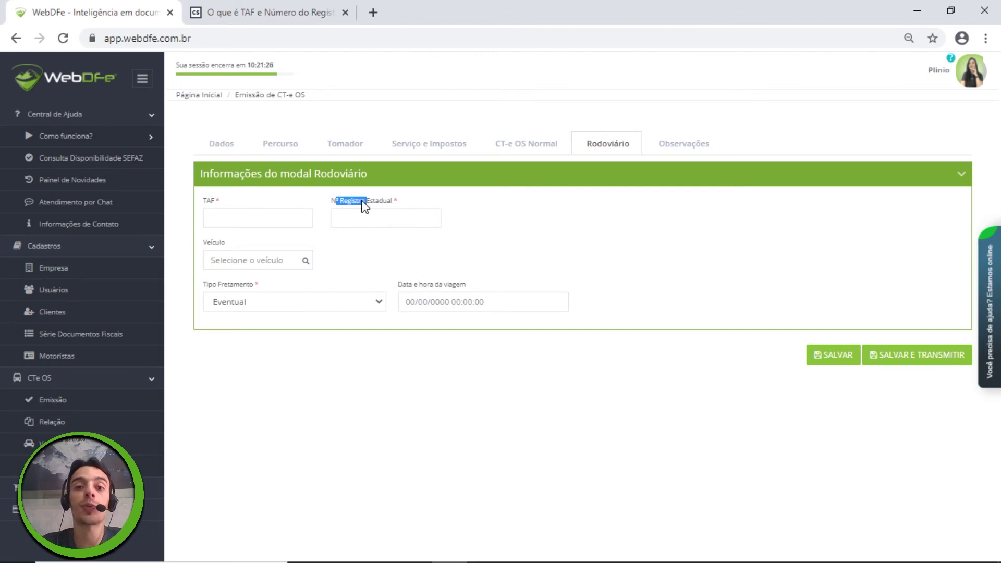
click(202, 197)
drag(201, 203, 216, 202)
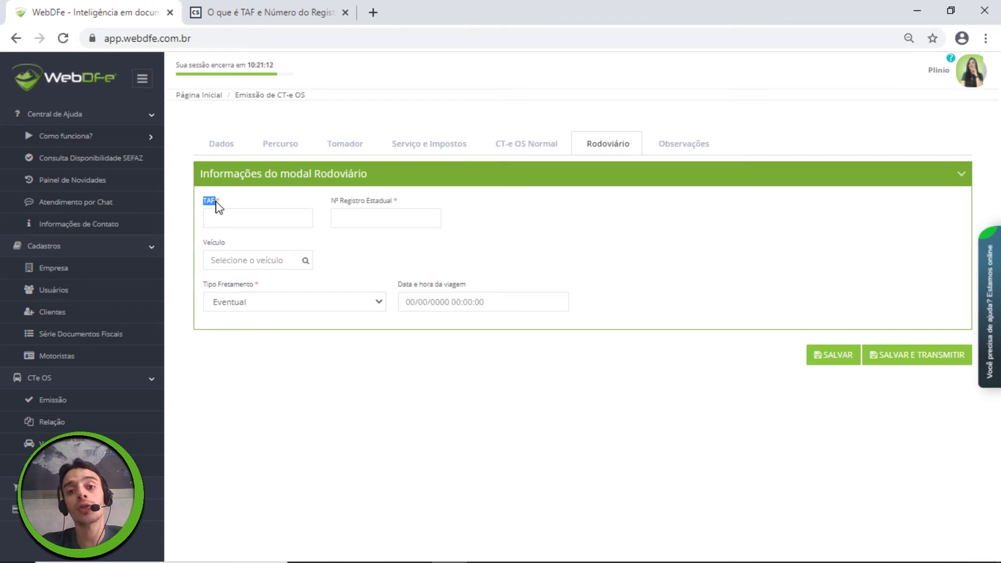
click(325, 203)
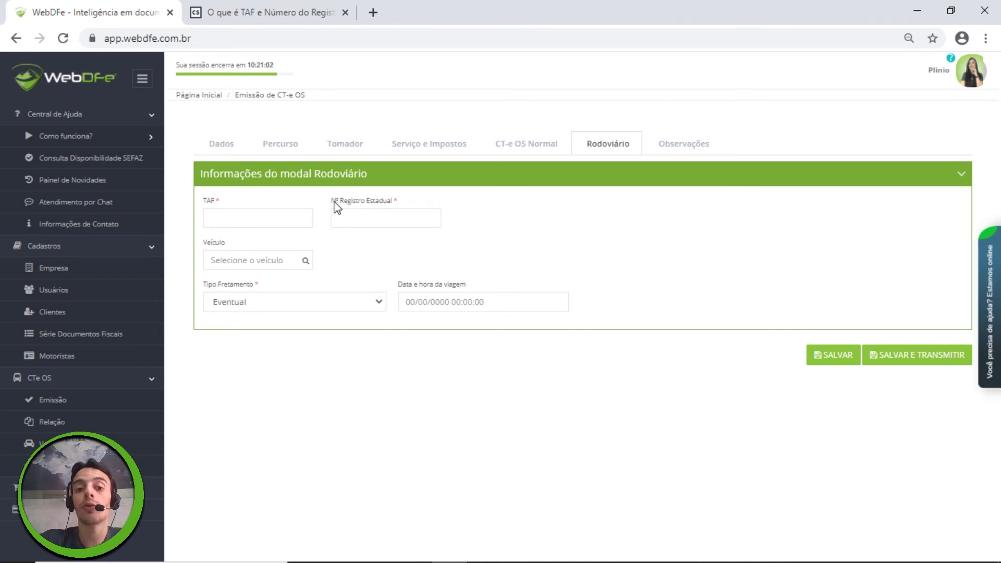
drag(331, 202, 385, 207)
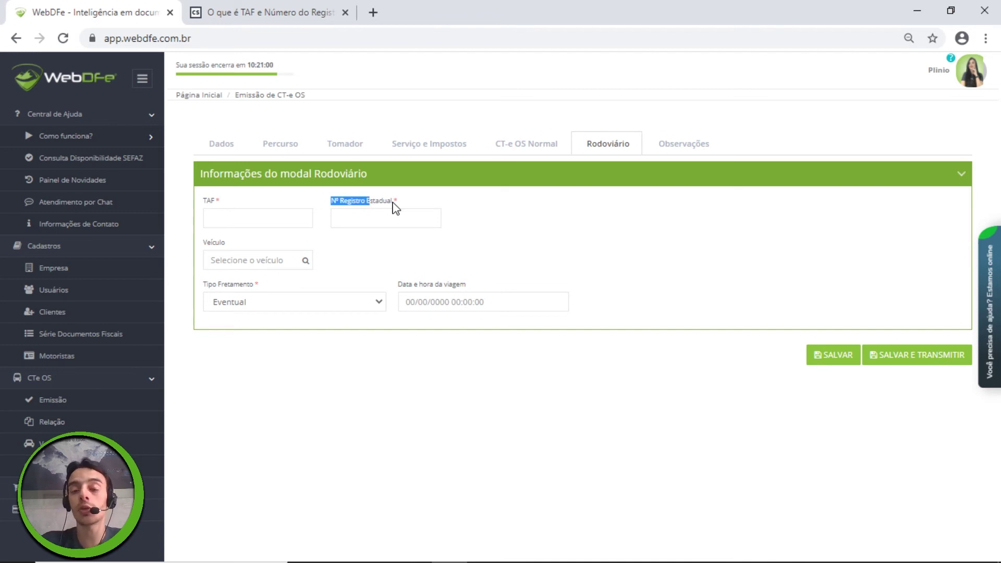
Look up the registered vehicles for the Veículo field and close the search without selecting one.
drag(203, 243, 232, 253)
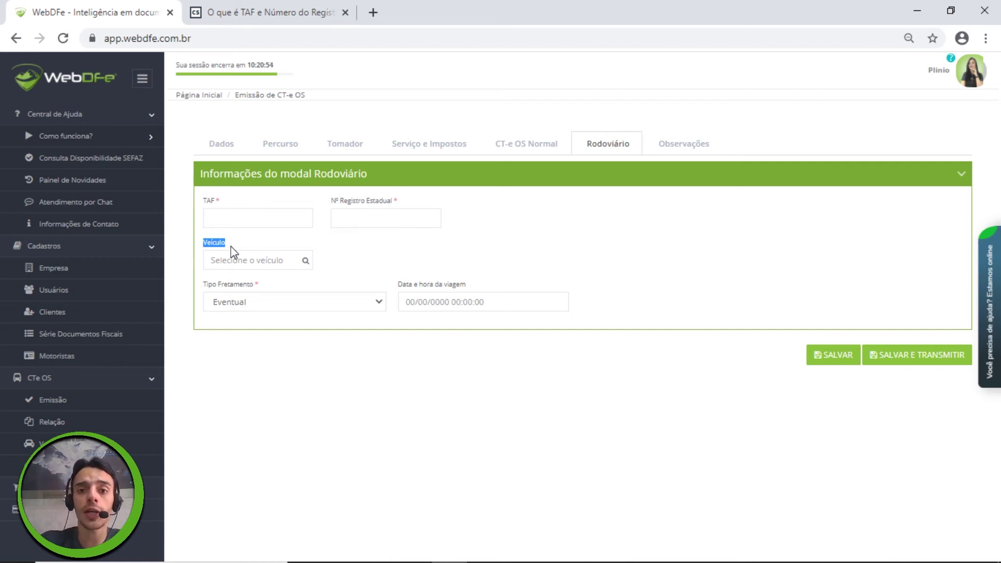
click(260, 259)
click(339, 265)
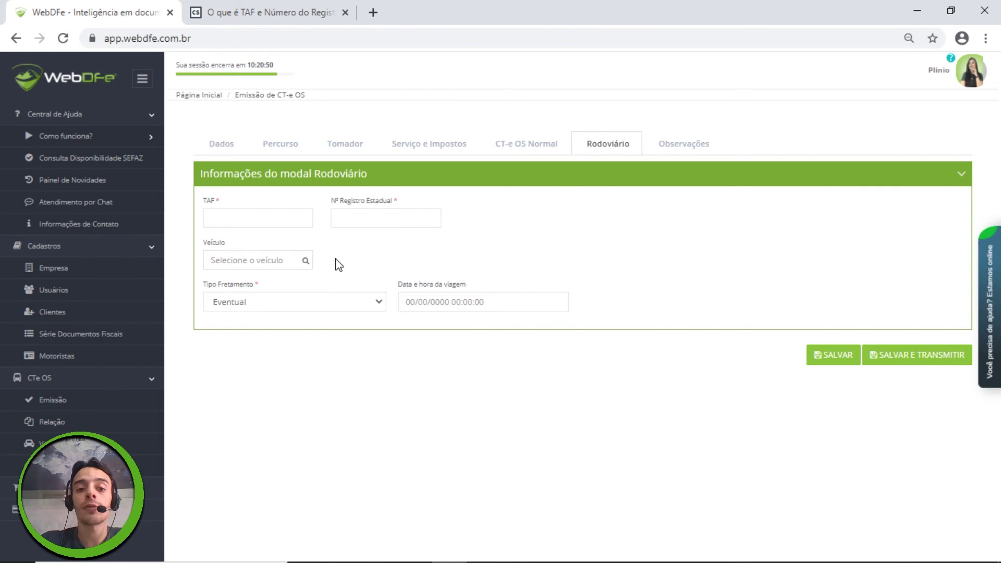
click(305, 261)
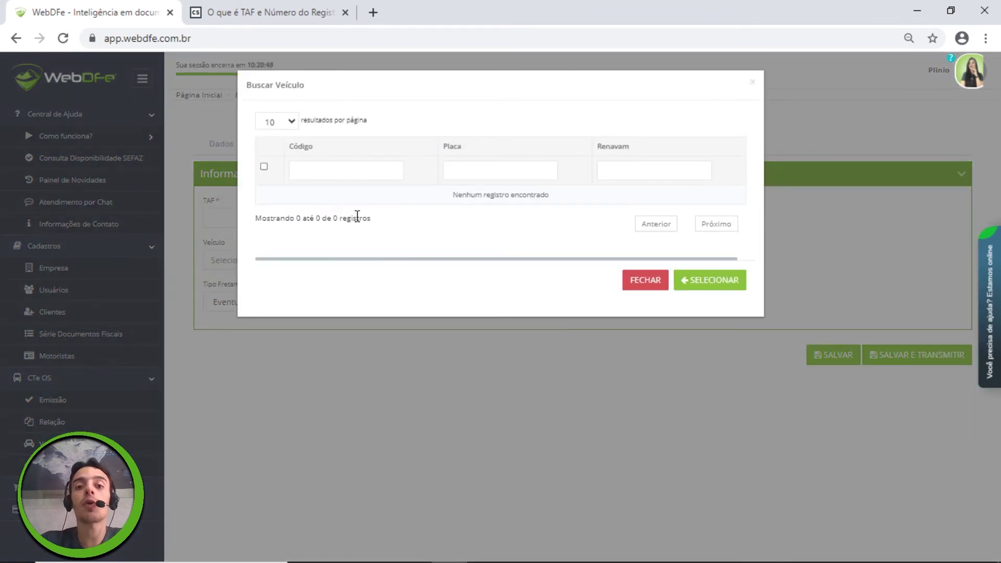
click(859, 242)
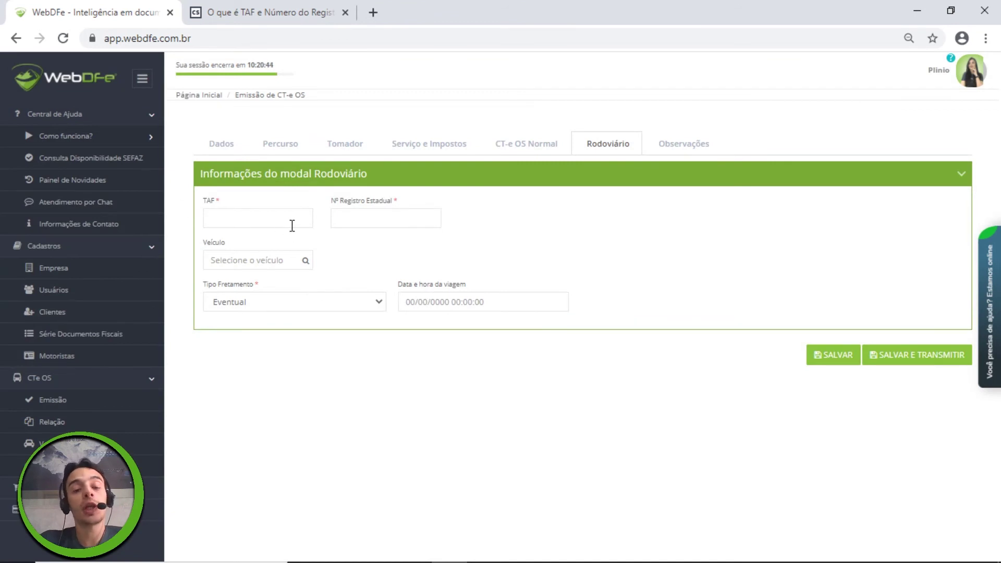
Review the Tipo Fretamento and Data e hora da viagem fields, and set the charter type to Continuo.
drag(202, 289, 255, 286)
click(279, 282)
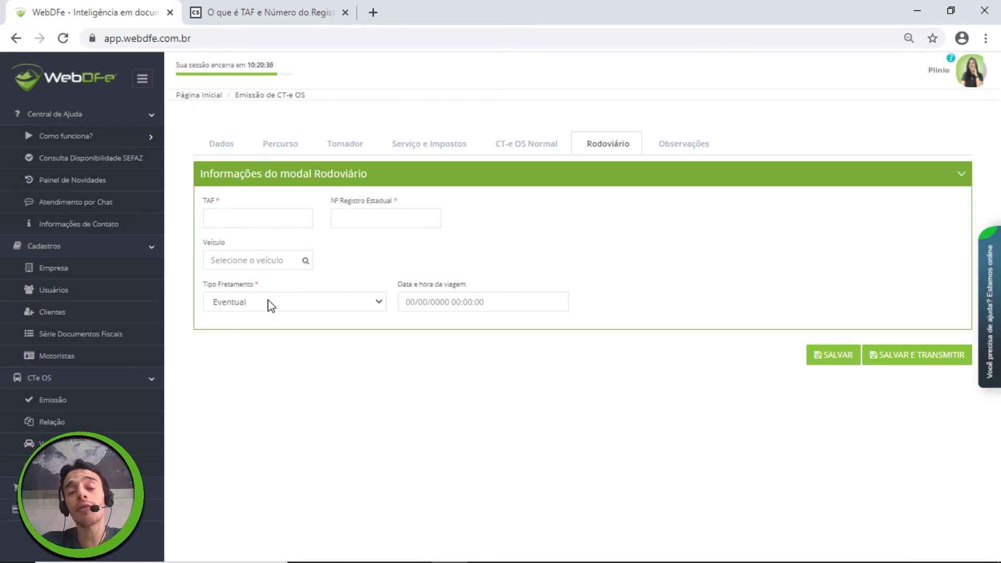
click(237, 302)
click(292, 304)
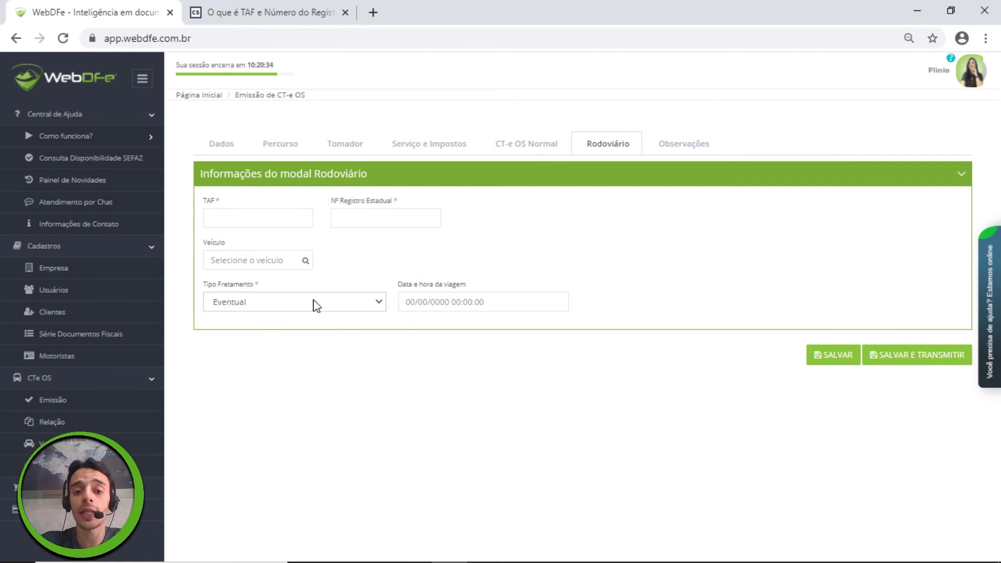
drag(392, 286, 447, 286)
click(487, 291)
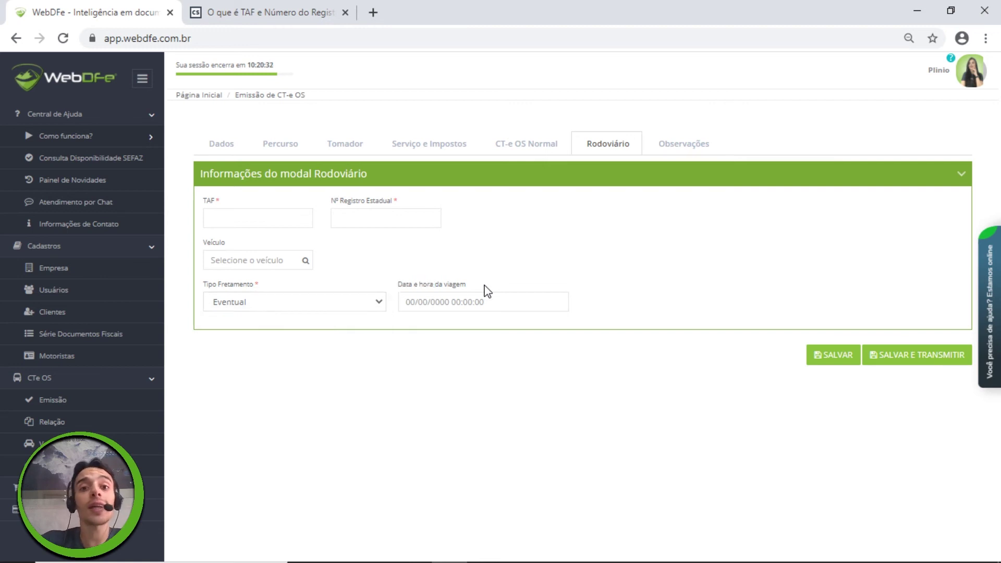
click(297, 305)
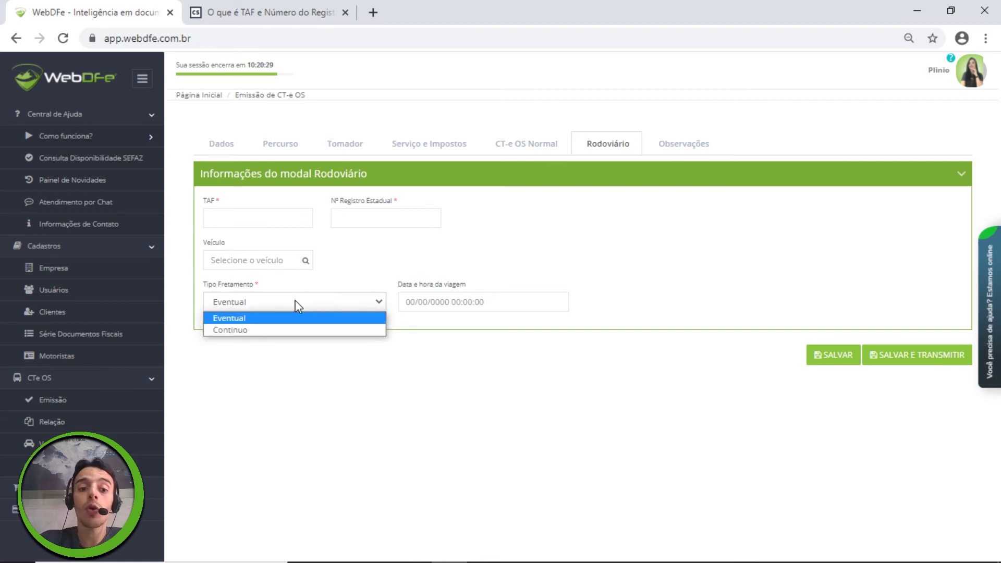
click(248, 333)
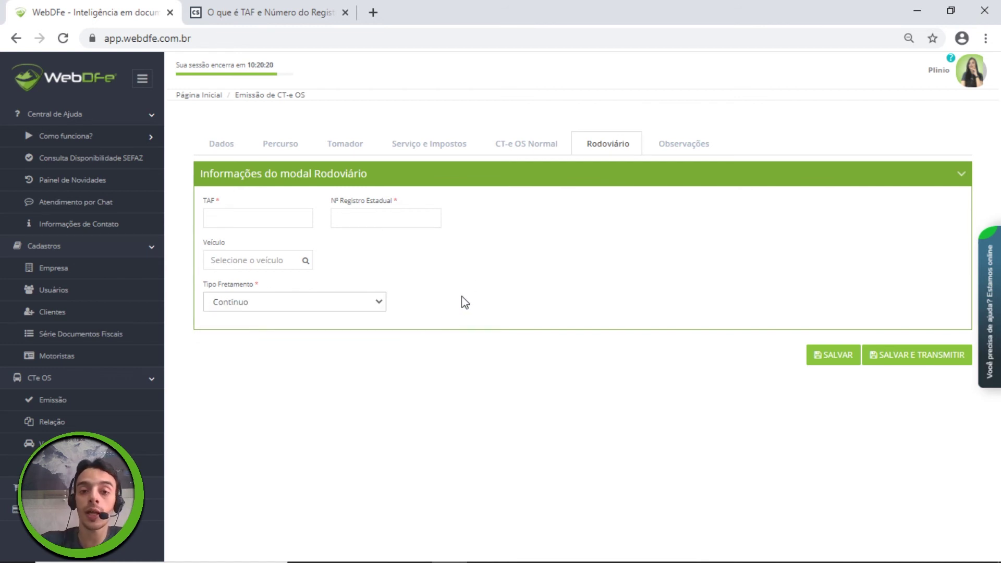
Recheck the Tipo Fretamento field in the Rodoviário modal information and save the CT-e OS without transmitting it.
drag(195, 281, 279, 290)
click(282, 291)
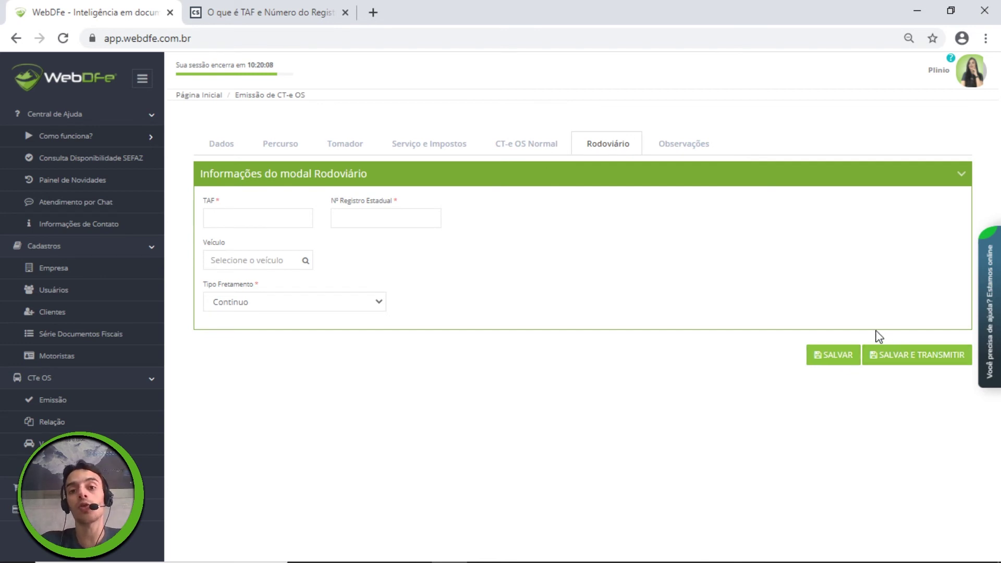
click(841, 356)
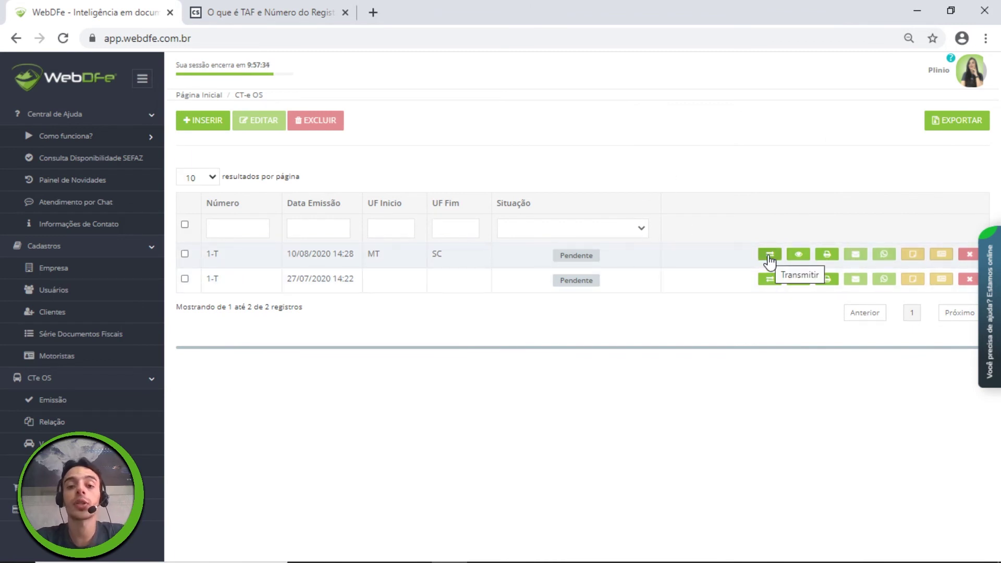
View the pending CT-e OS issued 10/08/2020 14:28, check its Dados and Percurso information, and return to the CT-e OS list.
click(800, 259)
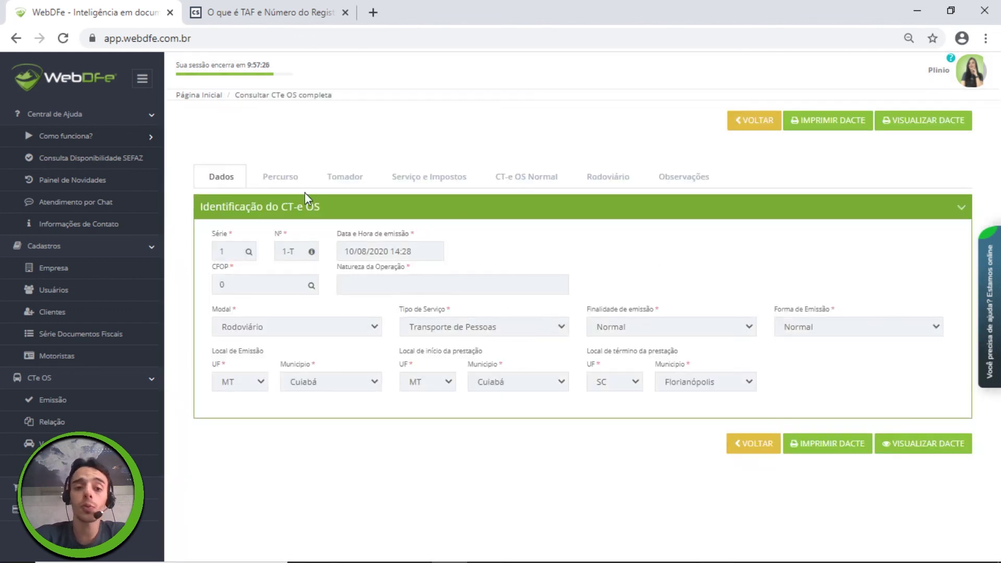
click(291, 179)
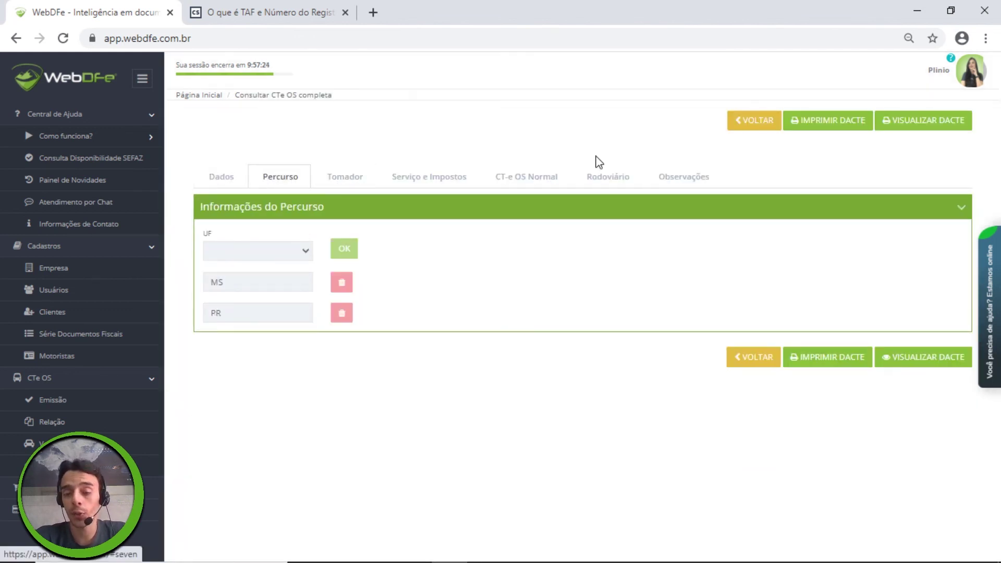
click(755, 358)
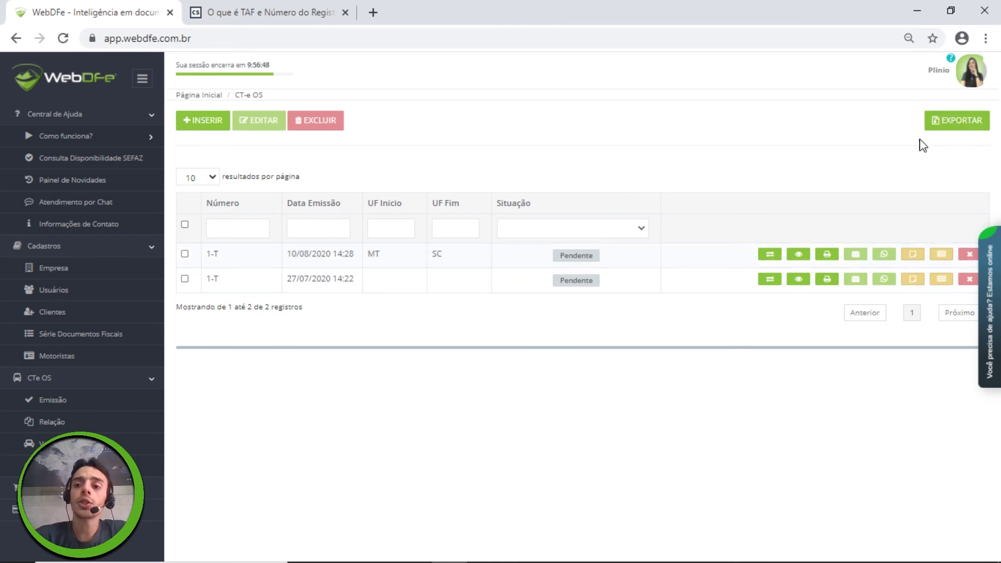
Open the XML export for the CT-e OS list and review its Período inicial and Período final fields.
click(959, 120)
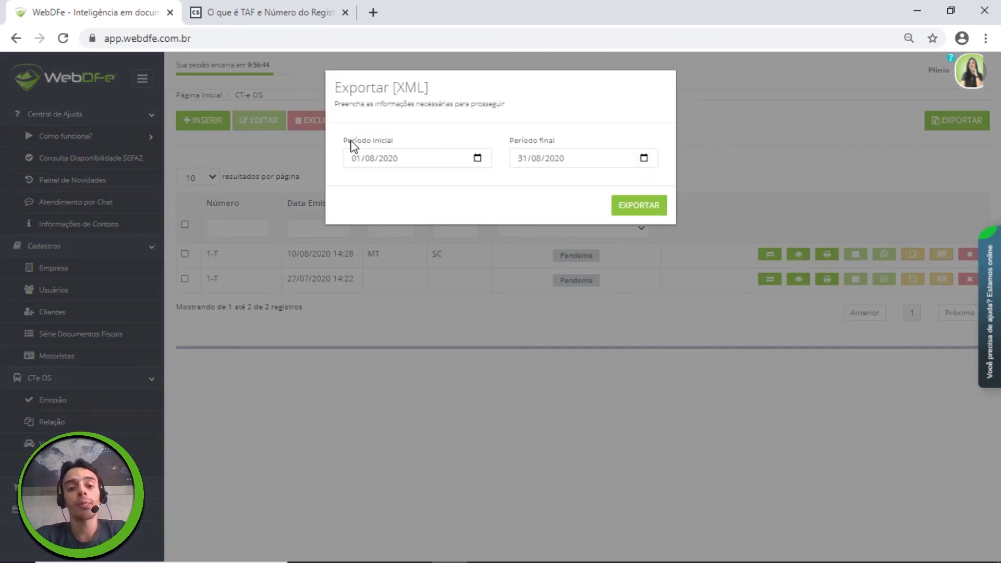
drag(343, 141, 398, 147)
drag(510, 139, 582, 149)
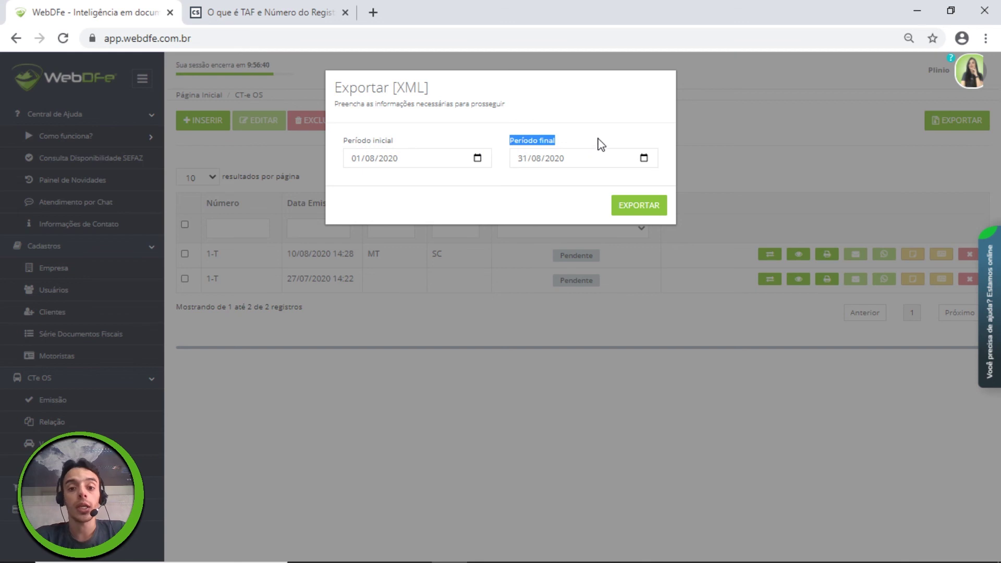
click(597, 144)
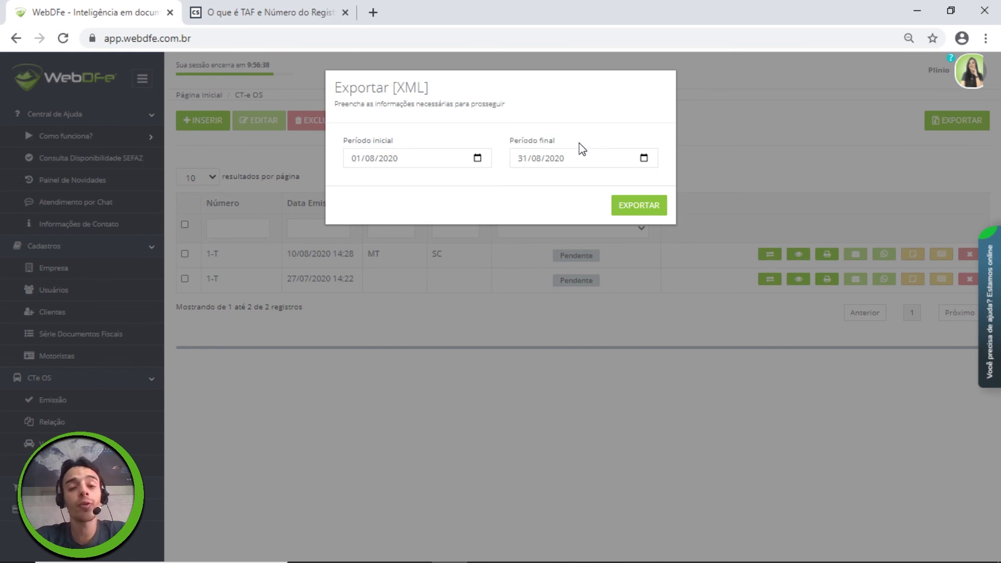